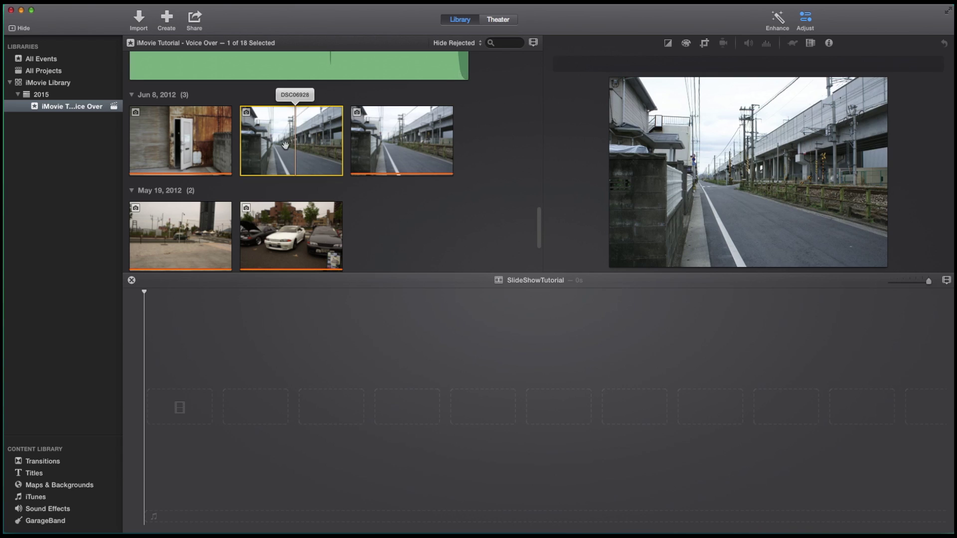
click(197, 148)
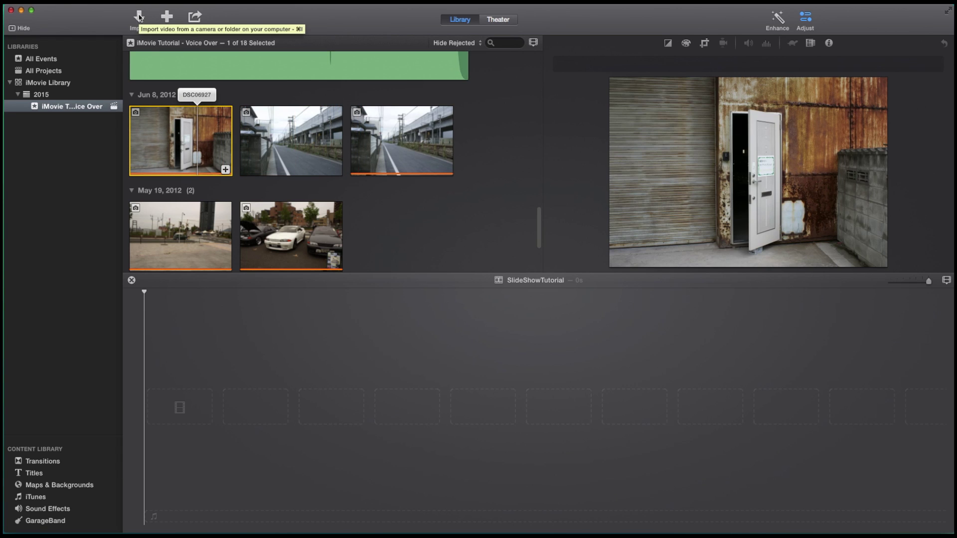
click(70, 2)
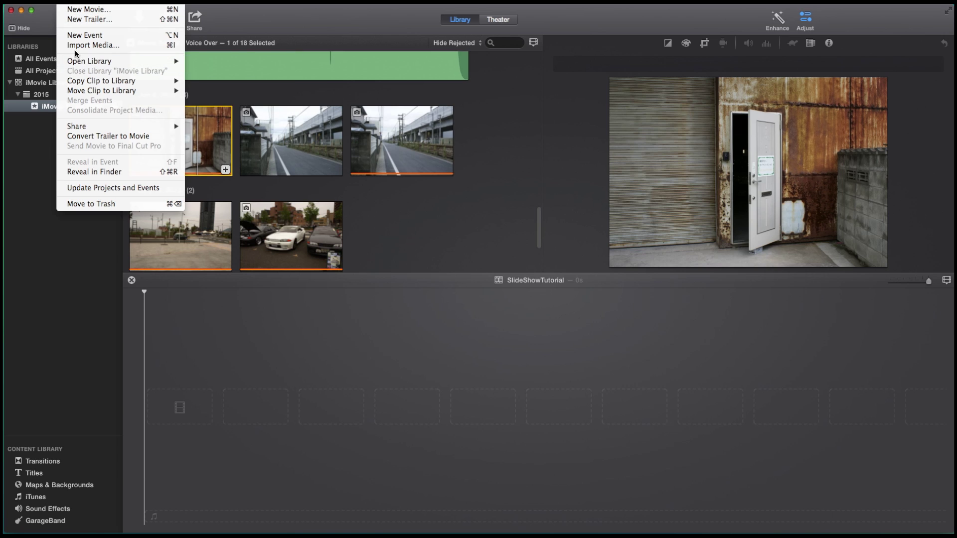
click(97, 6)
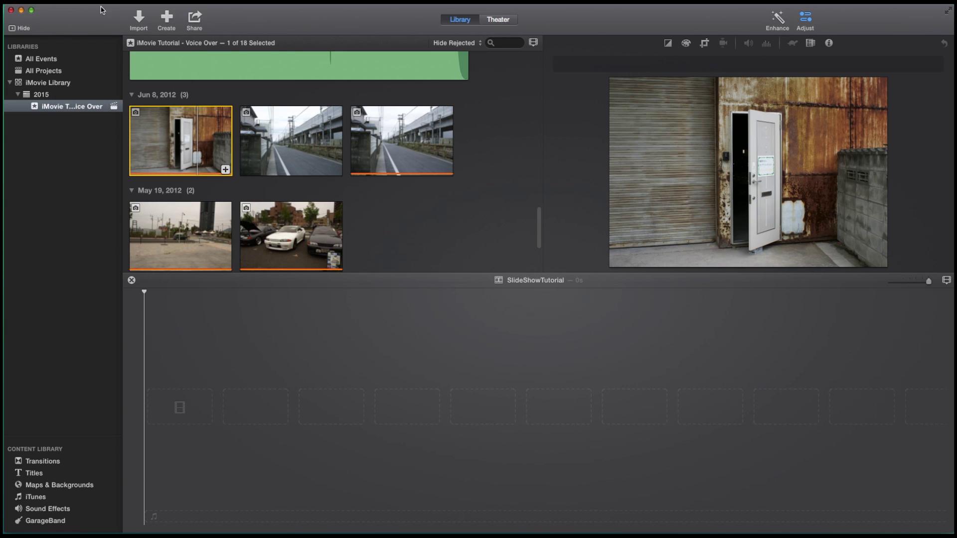
Open the media import window and preview several photos in the 100MSDCF folder on the LEXAR device
click(140, 19)
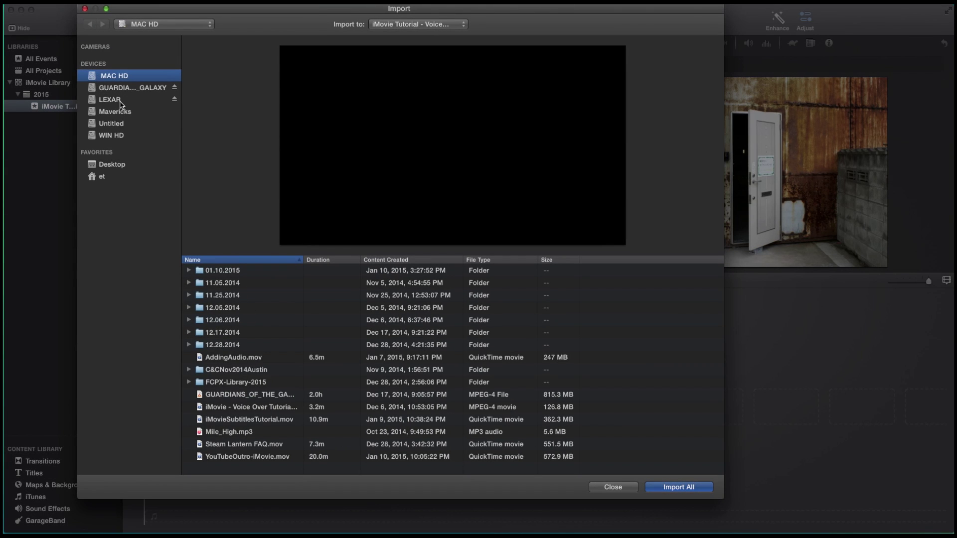
click(111, 101)
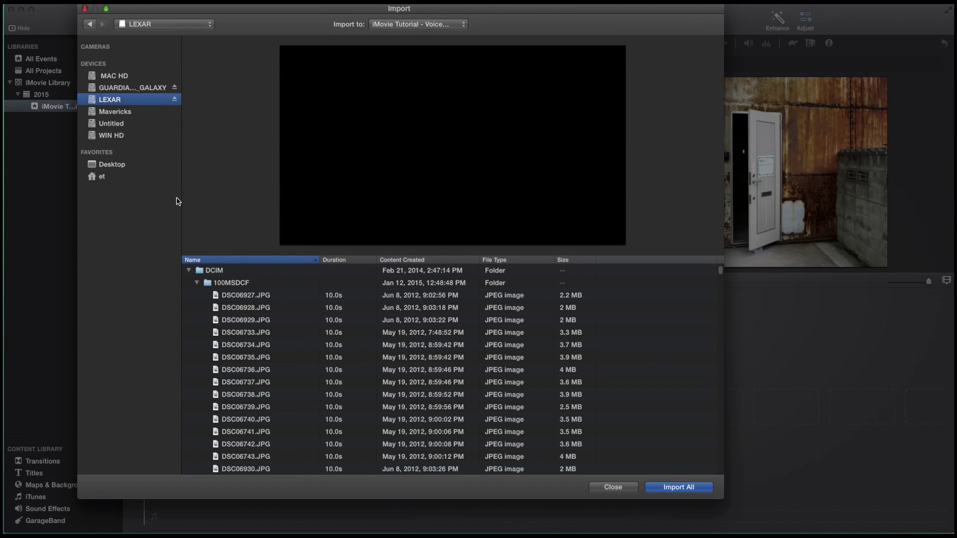
click(227, 298)
click(244, 371)
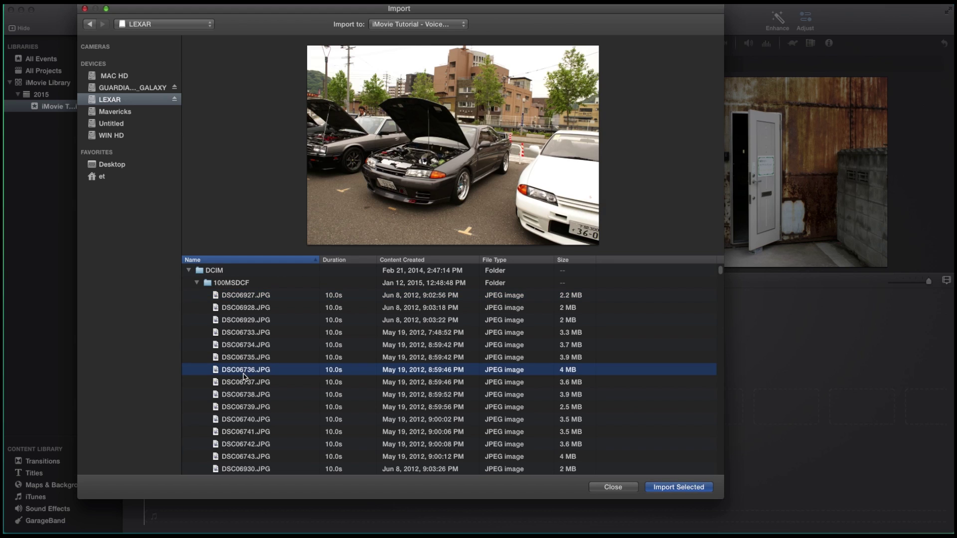
click(244, 406)
click(247, 431)
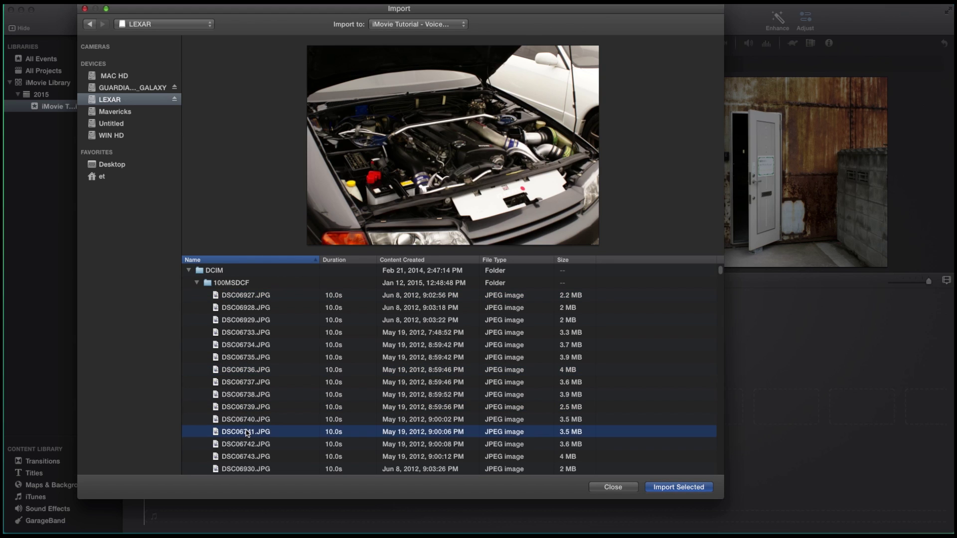
Import the photos DSC06753.JPG through DSC06756.JPG into the iMovie Tutorial - Voice Over event
scroll(249, 418, down, 5)
click(248, 377)
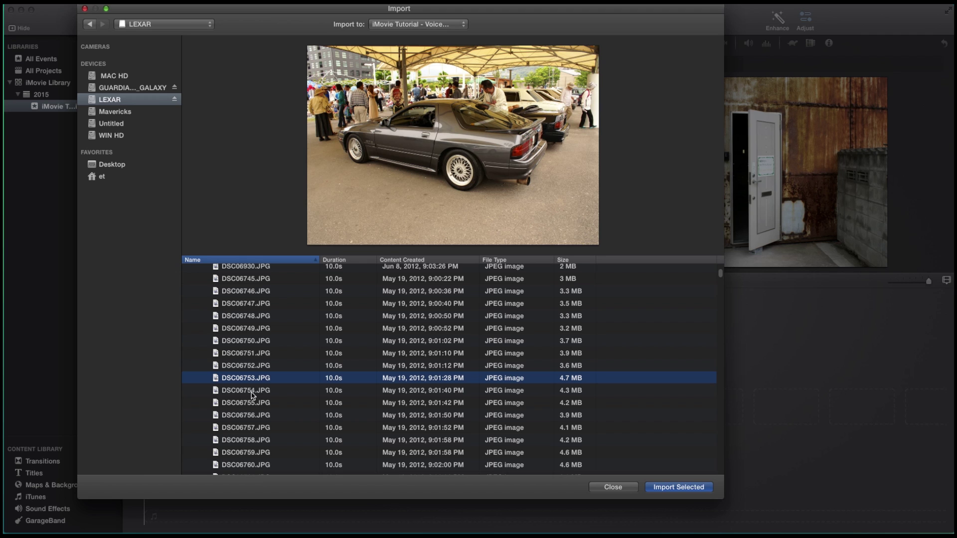
shift+click(251, 416)
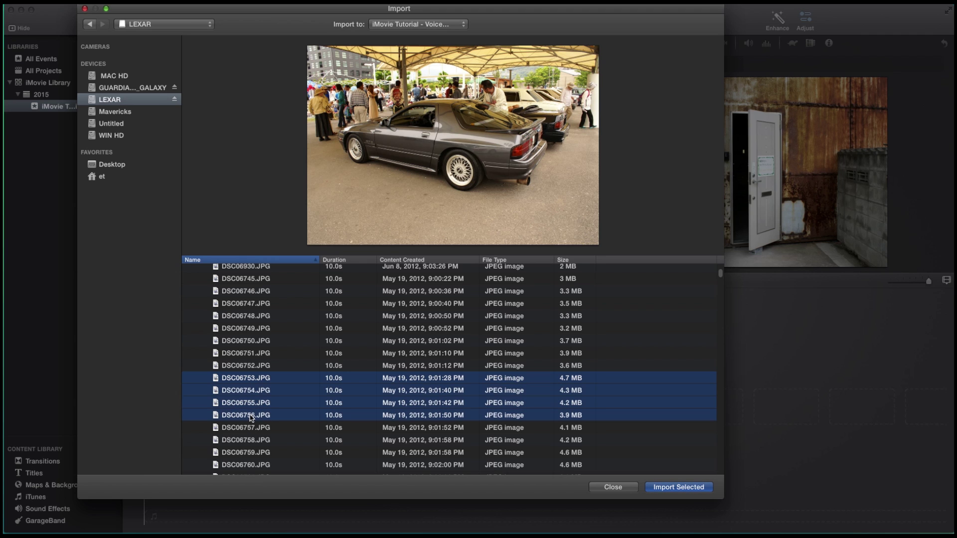
click(687, 489)
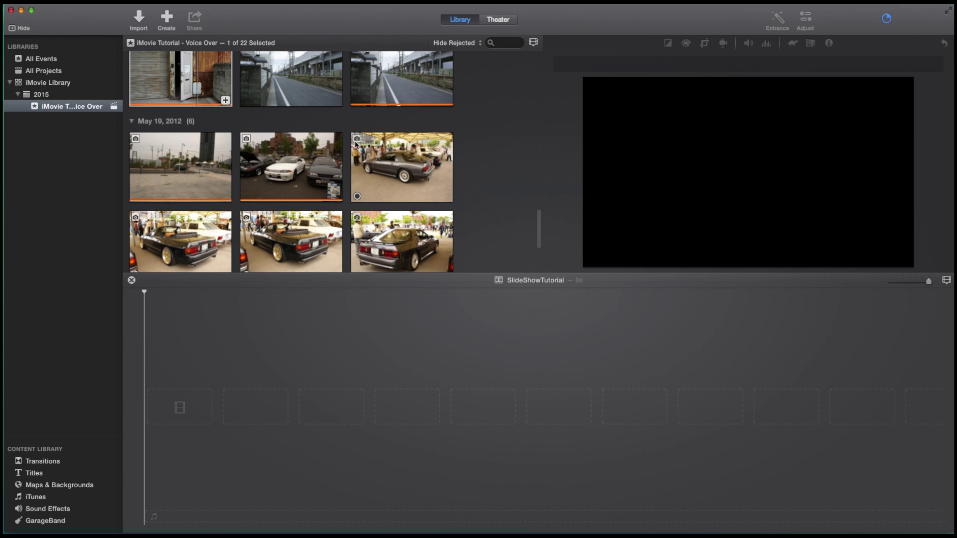
Place the four photos DSC06753 through DSC06756 from the May 19, 2012 group in the SlideShowTutorial timeline
mouse_move(539, 220)
mouse_down()
mouse_move(547, 192)
mouse_move(549, 233)
mouse_up()
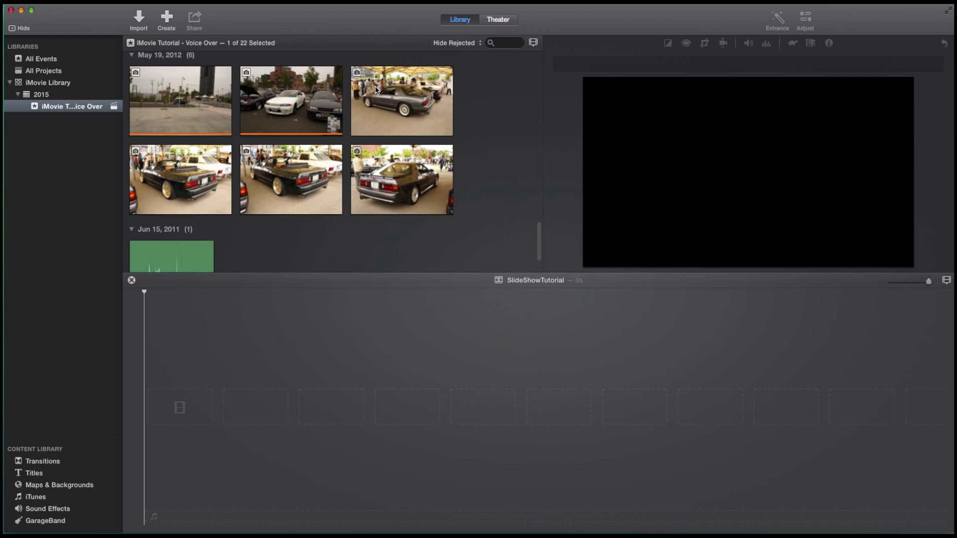
click(374, 104)
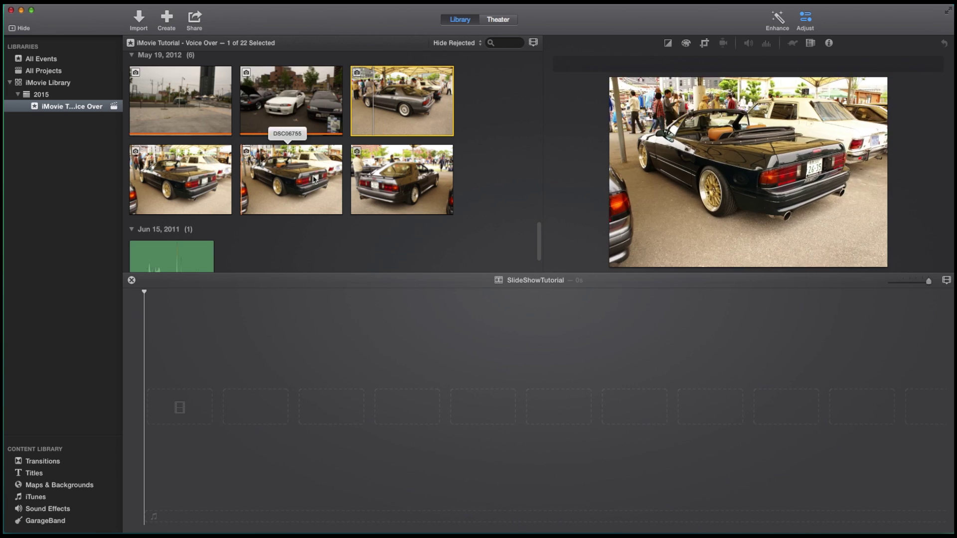
click(404, 100)
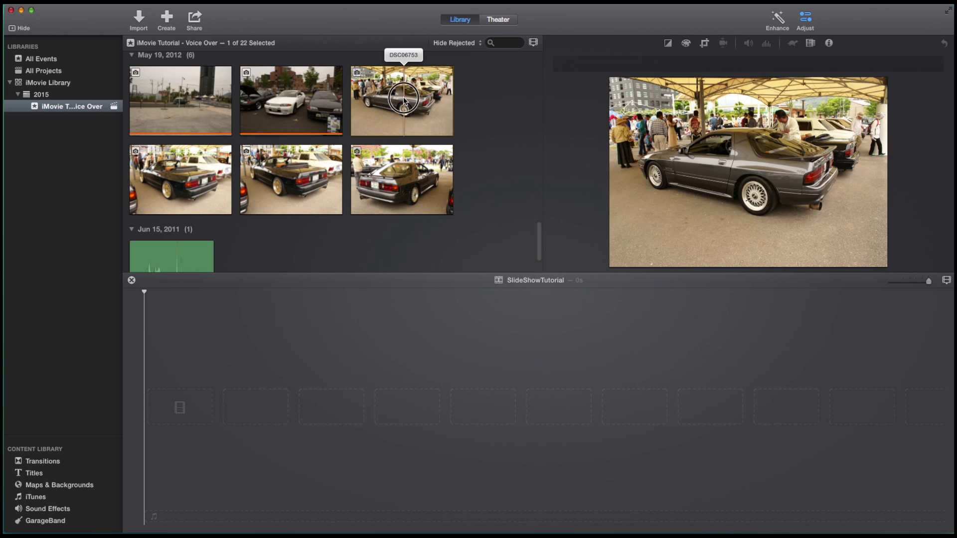
click(386, 114)
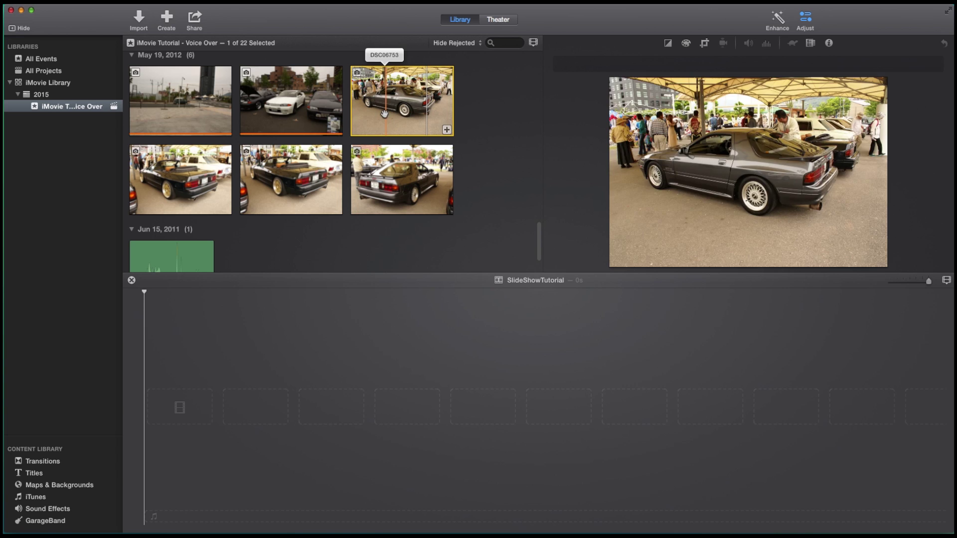
shift+click(371, 165)
drag(382, 96, 184, 406)
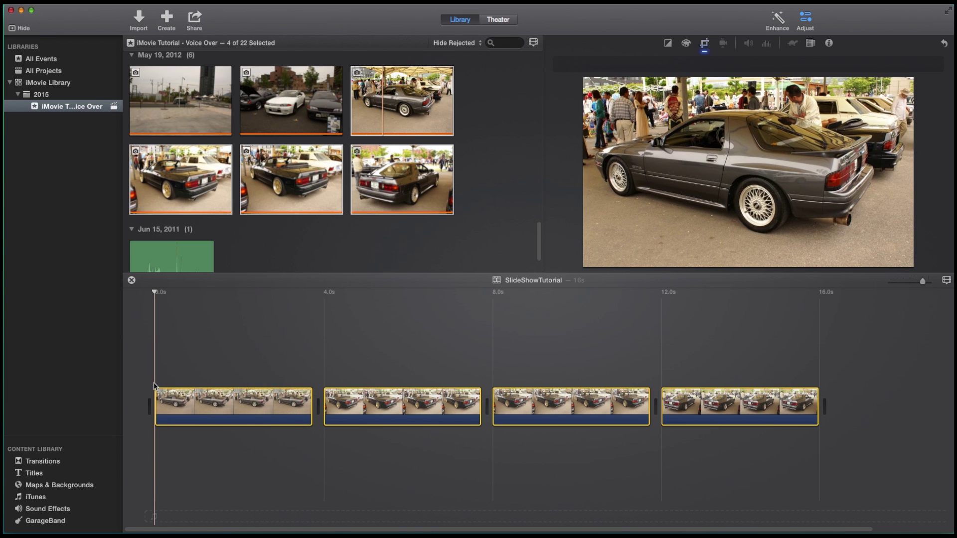
Shrink the timeline clips to a compact view and play the slideshow from the beginning
key(space)
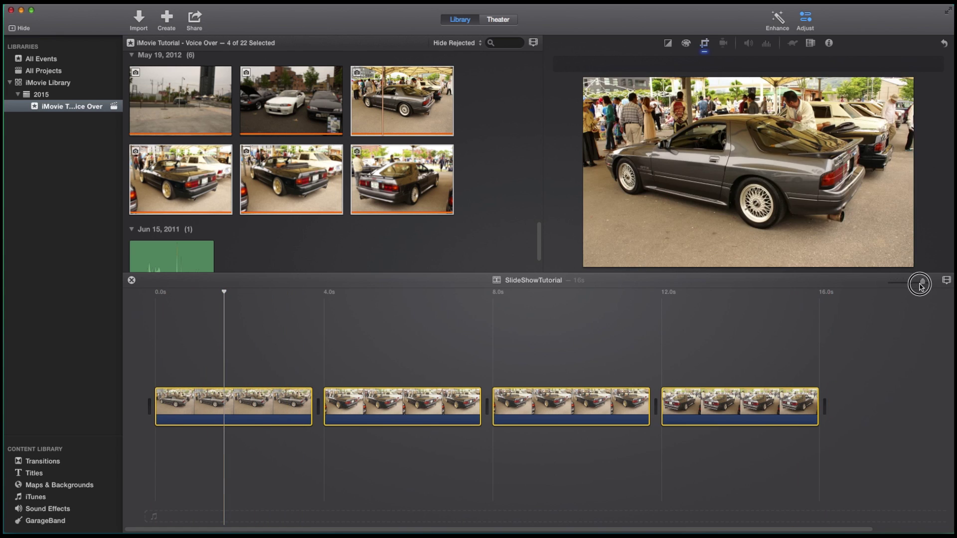
drag(920, 285, 911, 287)
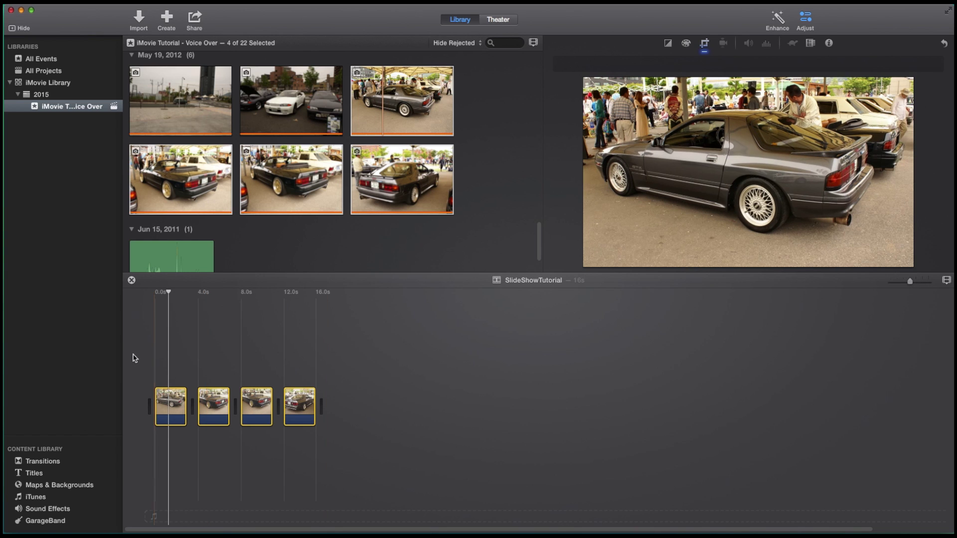
click(155, 347)
key(space)
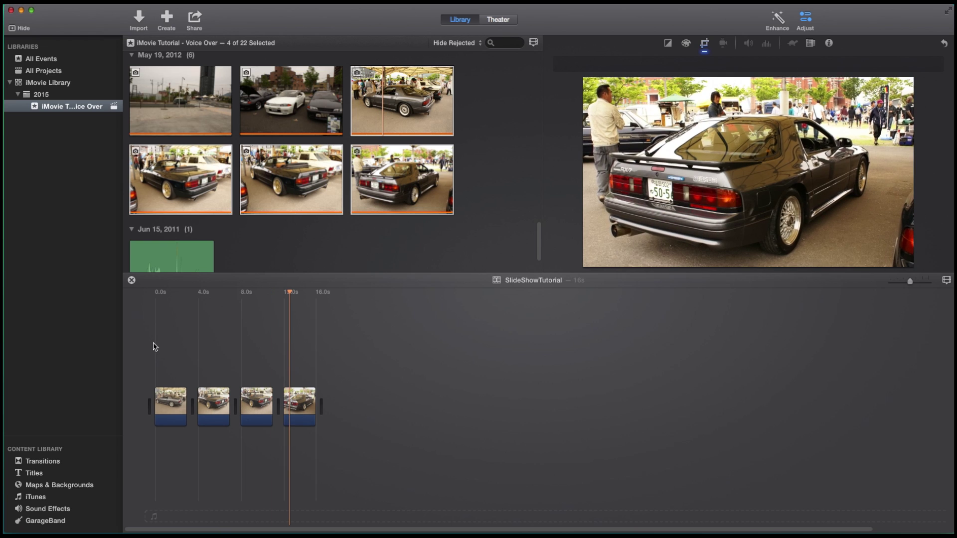
Select the first photo in the timeline and open its cropping controls
click(166, 402)
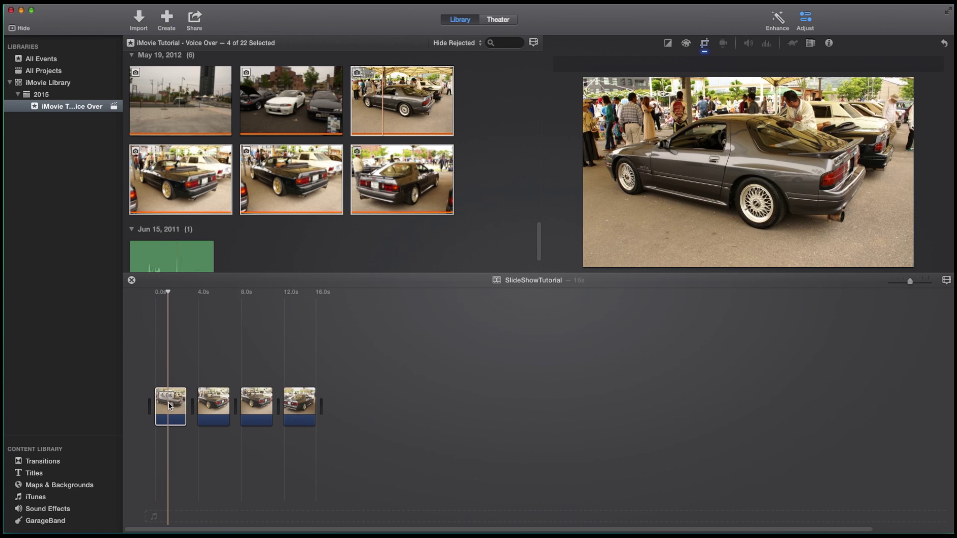
click(807, 19)
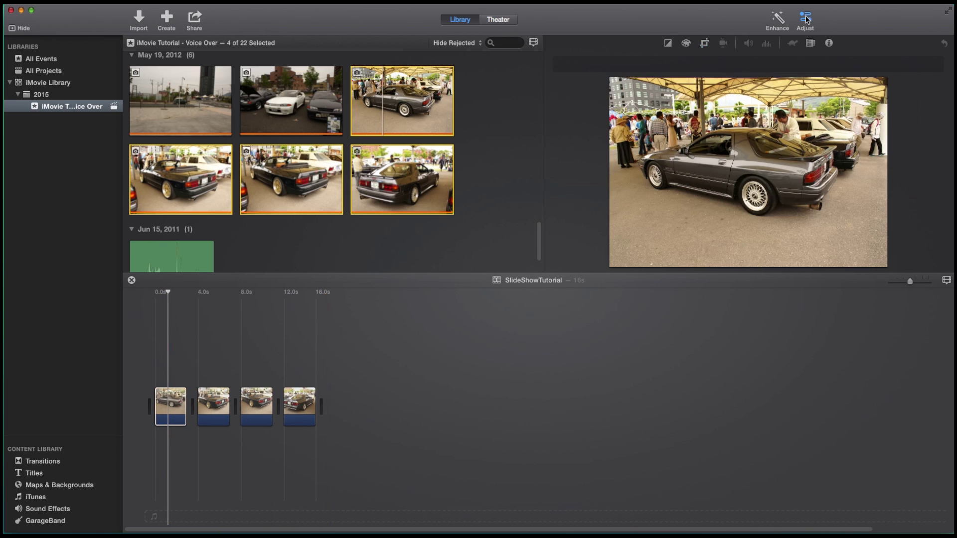
click(705, 44)
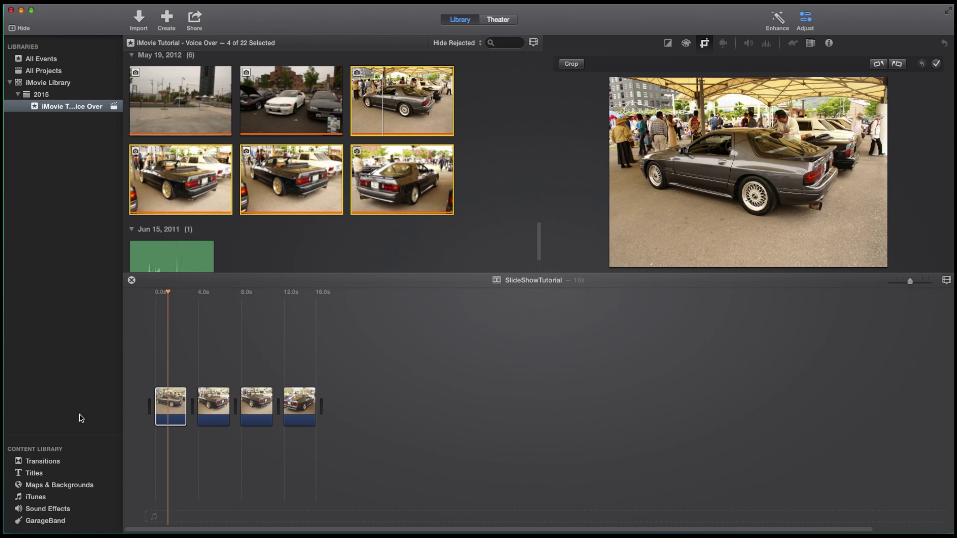
click(175, 414)
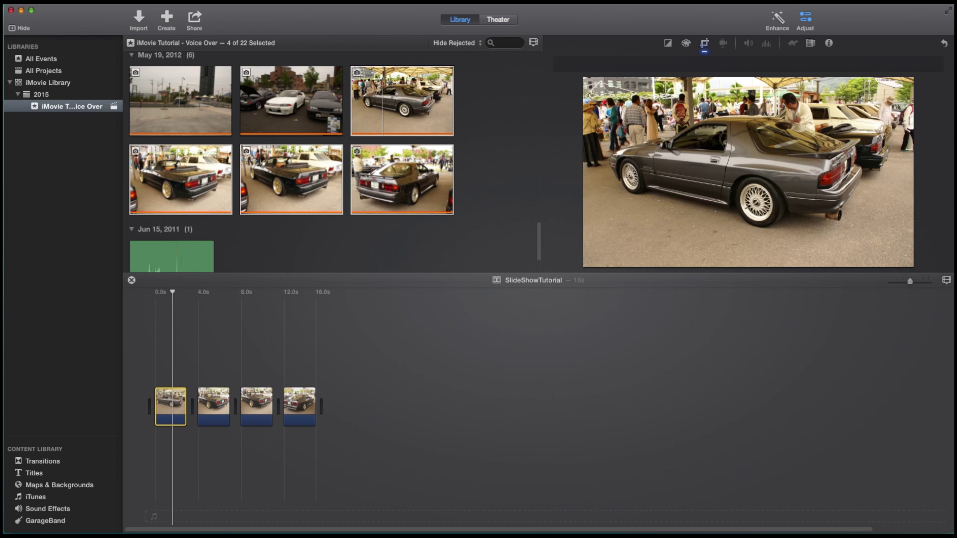
click(705, 44)
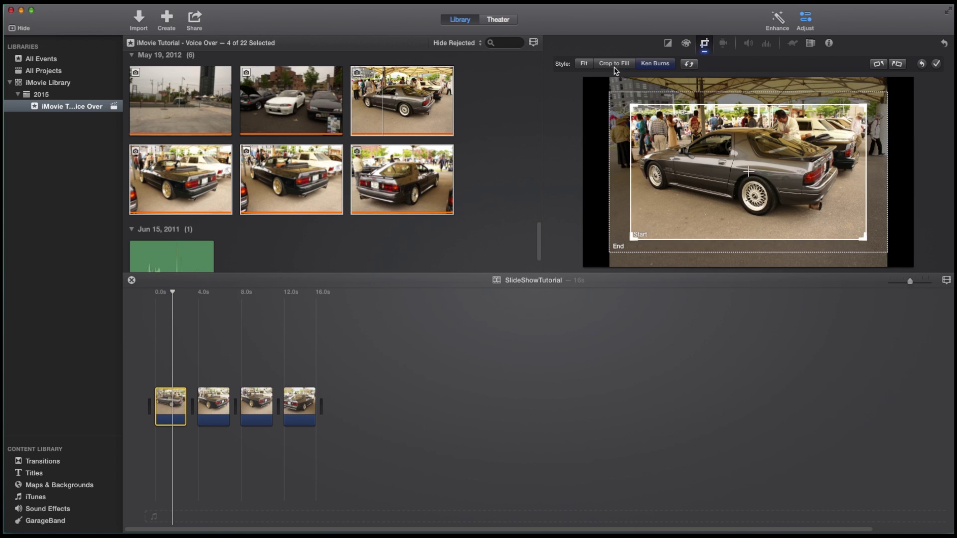
Try the Fit style on the first photo, followed by Crop to Fill with a vertically shifted frame
click(585, 64)
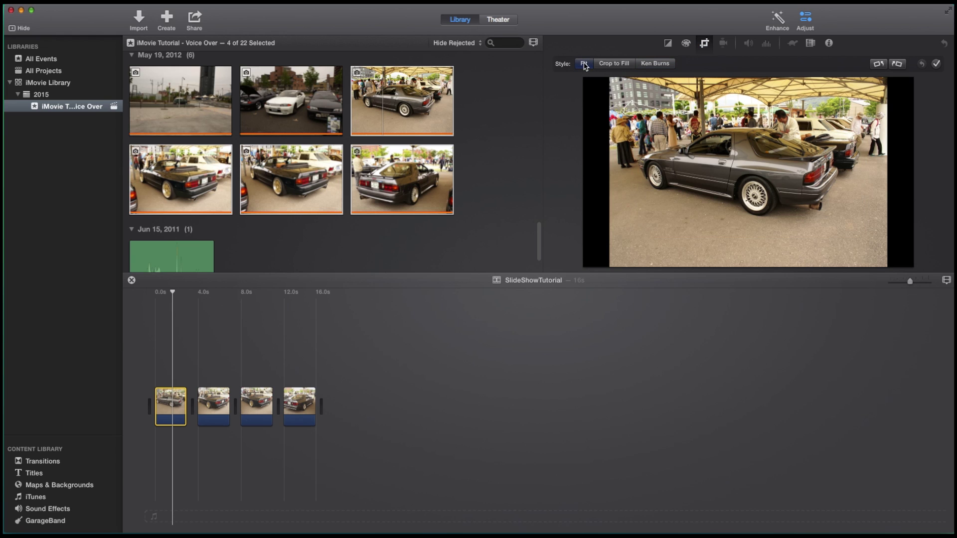
mouse_move(602, 159)
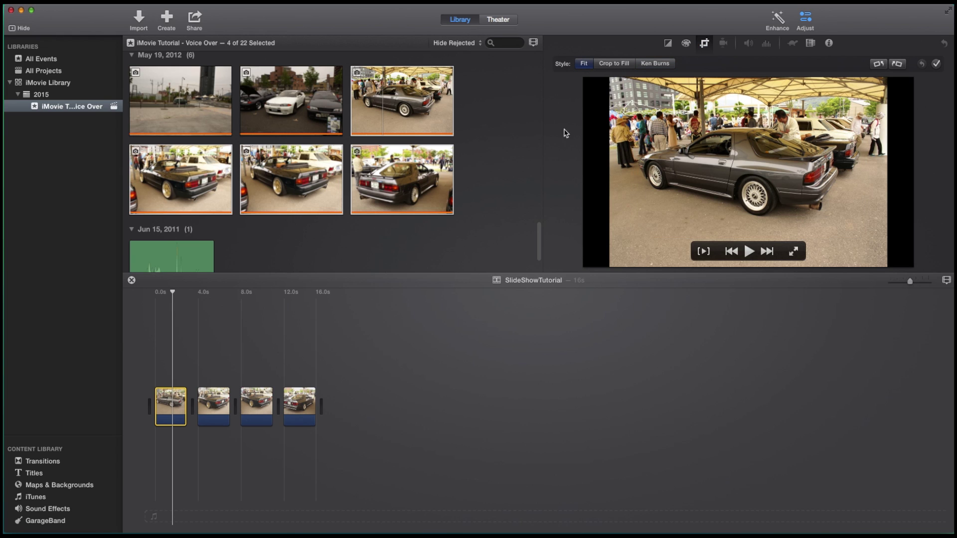
click(614, 63)
drag(706, 188, 706, 203)
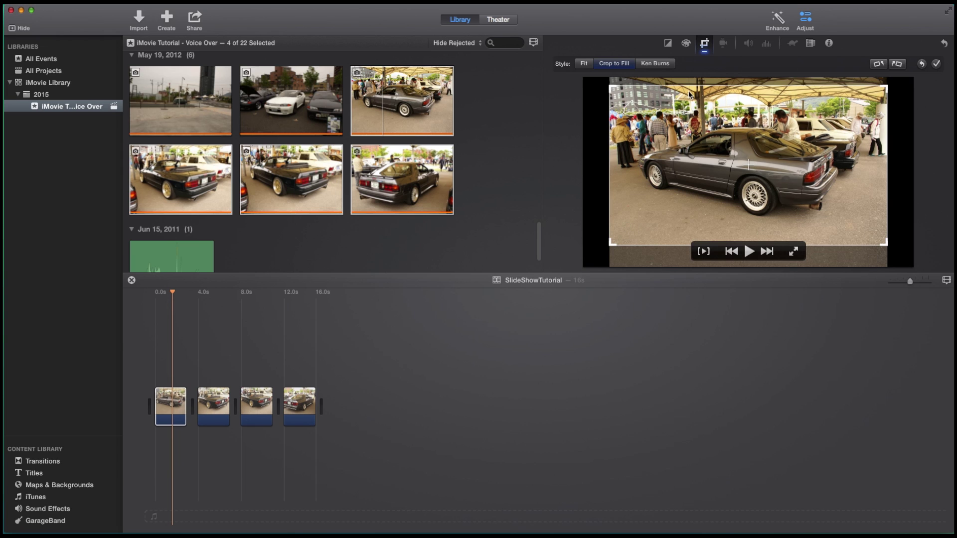
Apply the Ken Burns style to the first photo, shifting the start frame slightly down and the end frame up to the photo's upper edge
click(655, 64)
mouse_move(685, 169)
mouse_down()
mouse_move(708, 151)
mouse_move(668, 188)
mouse_move(680, 186)
mouse_up()
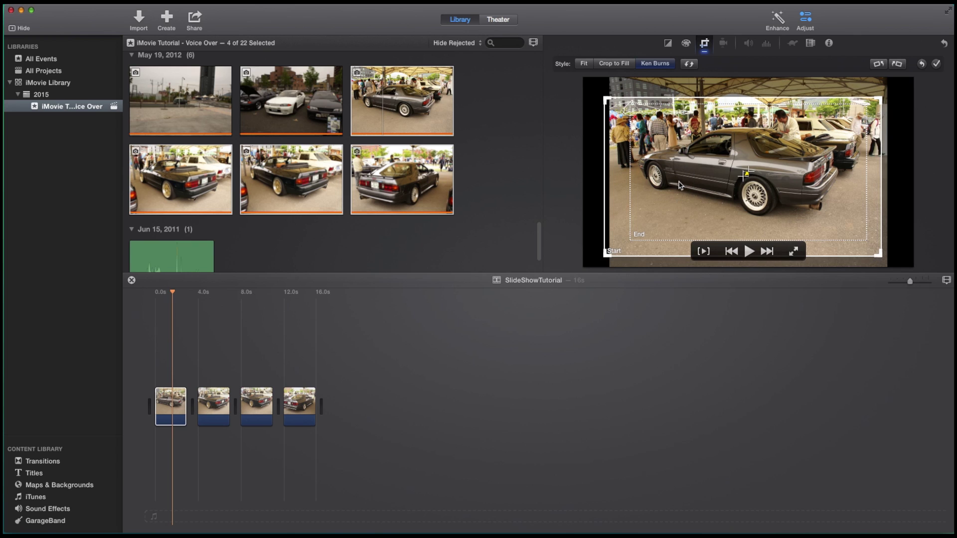
click(778, 120)
drag(780, 125, 786, 101)
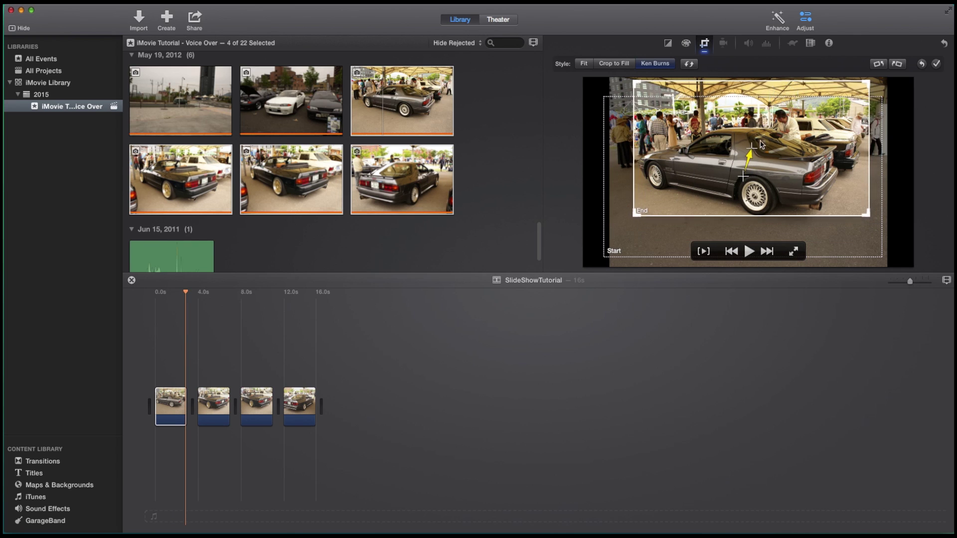
Shrink the first photo's Ken Burns start frame from its lower-left corner to just larger than the end frame
click(645, 241)
drag(612, 253, 641, 236)
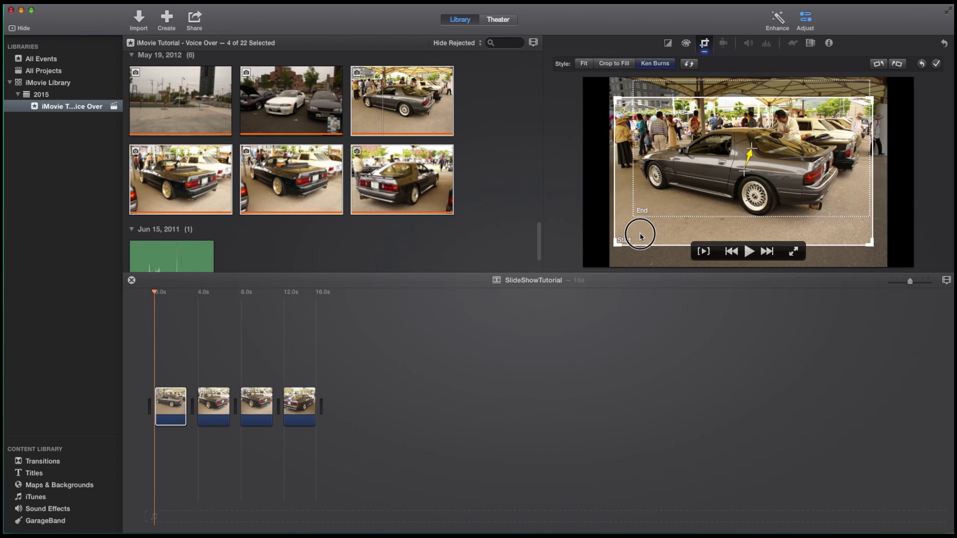
drag(747, 90, 746, 91)
click(636, 233)
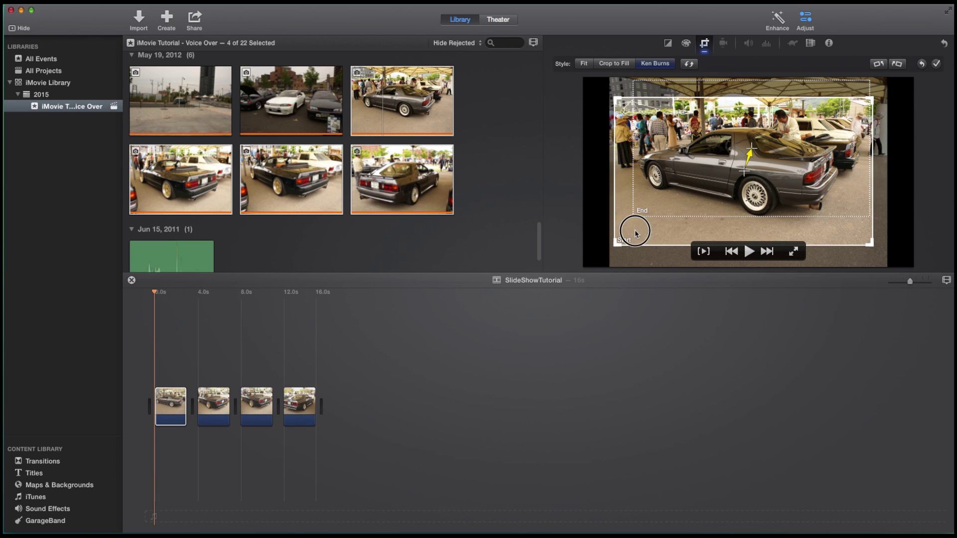
drag(617, 242, 645, 229)
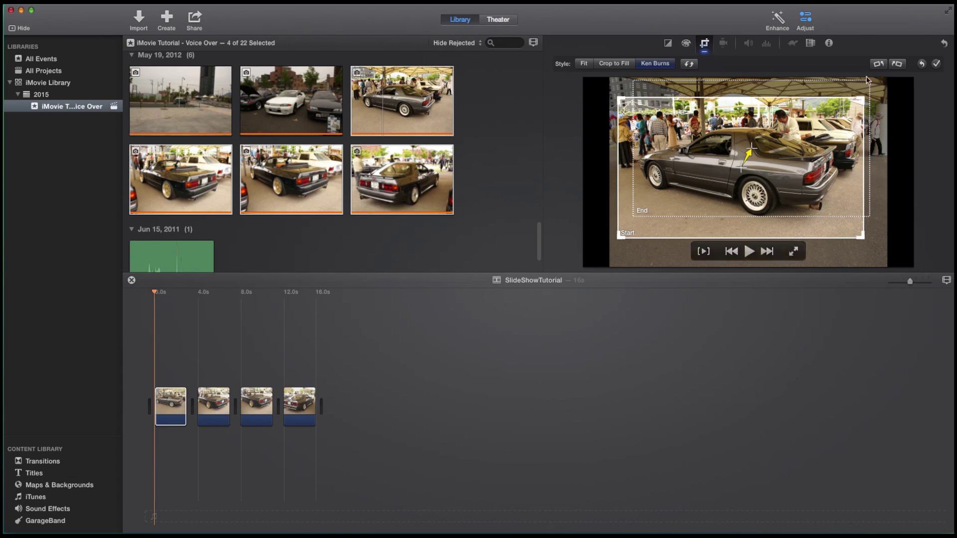
Confirm the first photo's Ken Burns framing and play the slideshow from the beginning
click(937, 66)
click(156, 369)
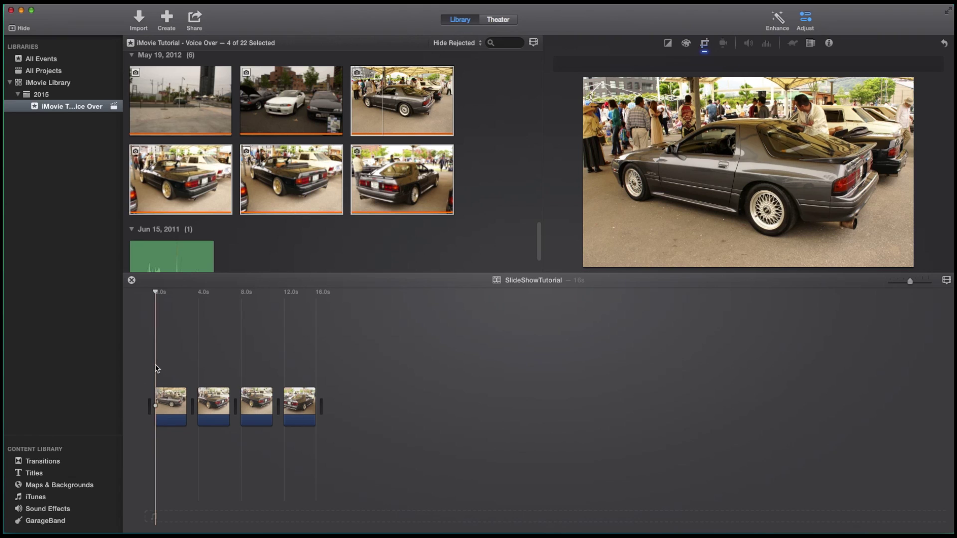
key(space)
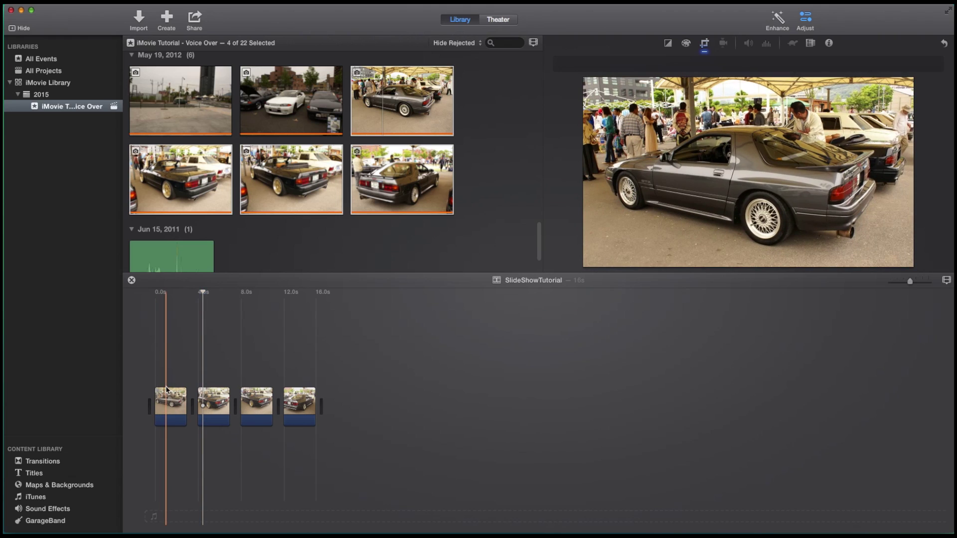
Shift the first photo's Ken Burns end frame slightly down from the photo's upper edge
click(166, 403)
click(180, 403)
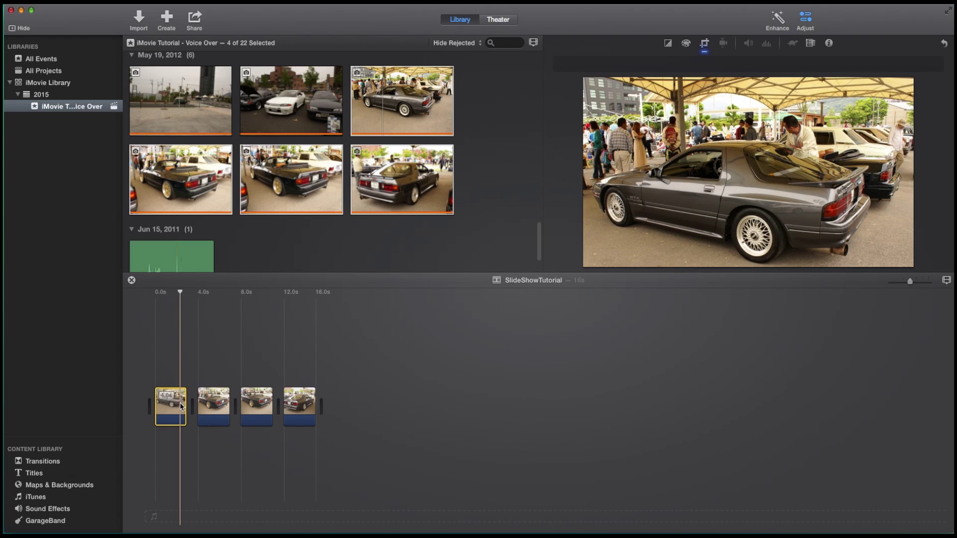
click(705, 45)
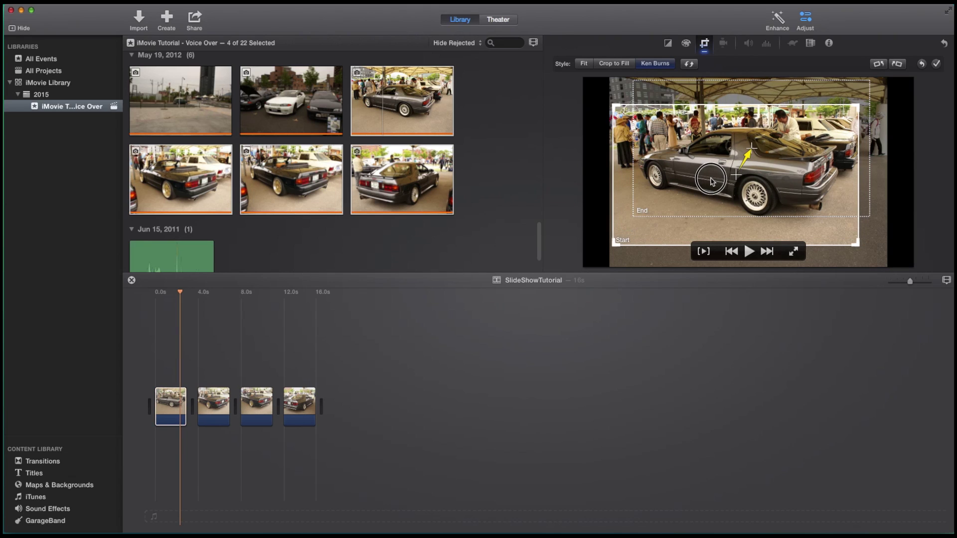
drag(731, 91, 738, 106)
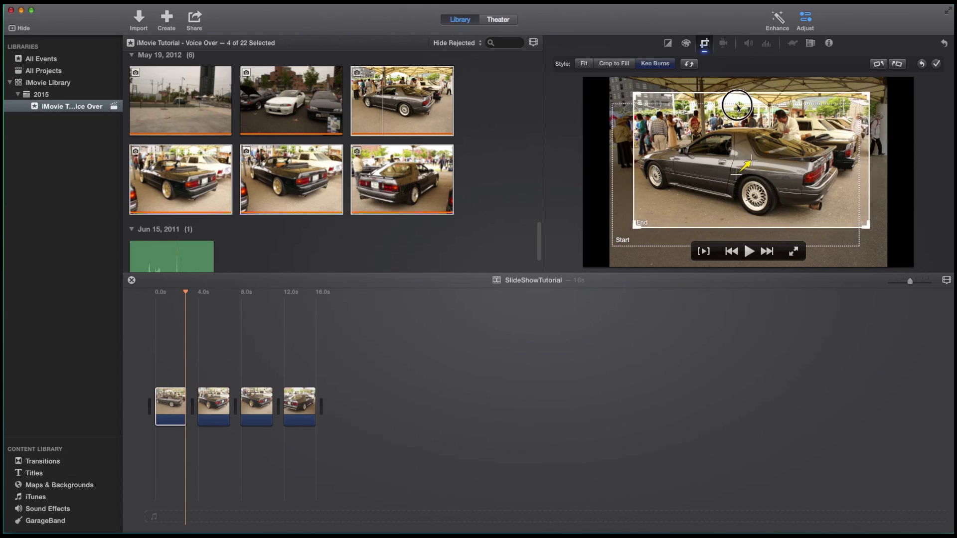
drag(717, 154, 716, 152)
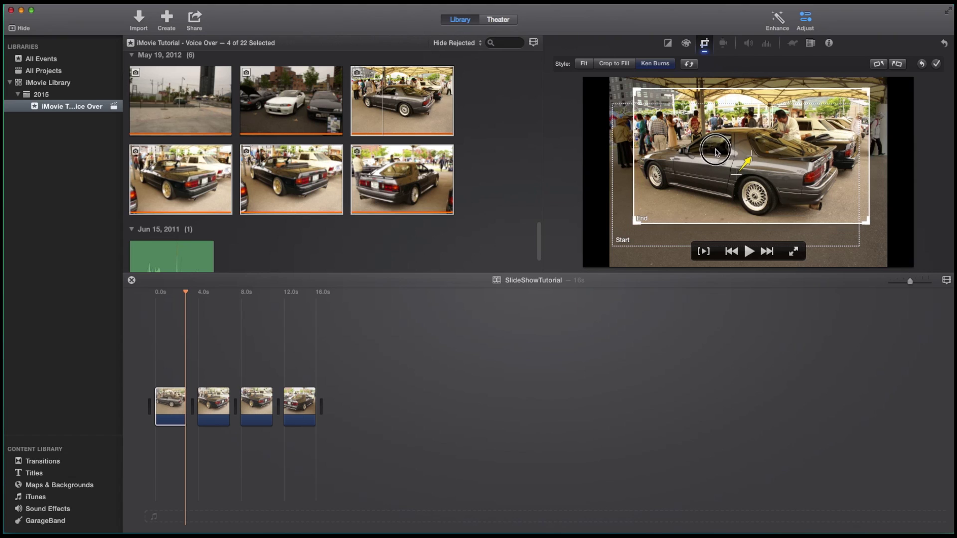
Tighten the first photo's Ken Burns start frame to just outside the end frame, confirm it and play the slideshow from the beginning
click(621, 236)
drag(622, 229, 631, 218)
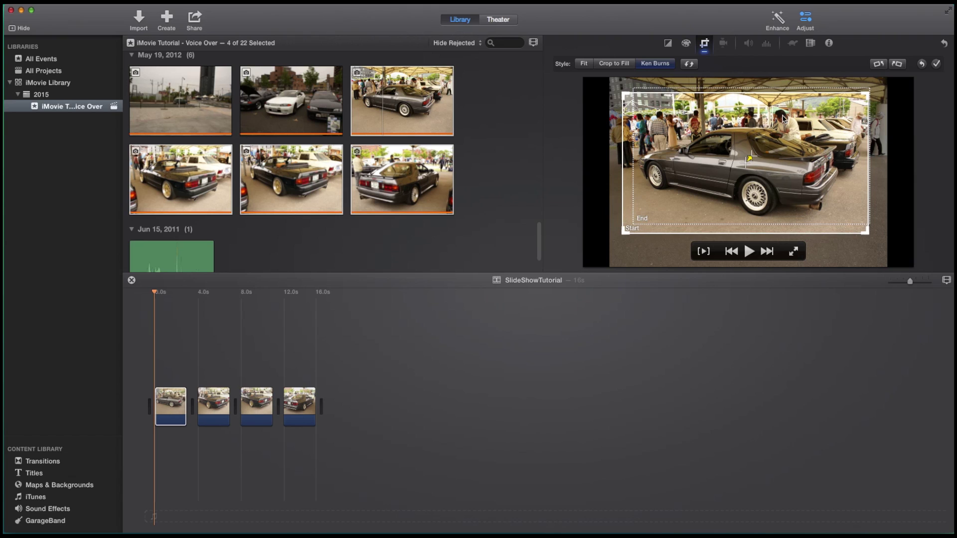
click(937, 64)
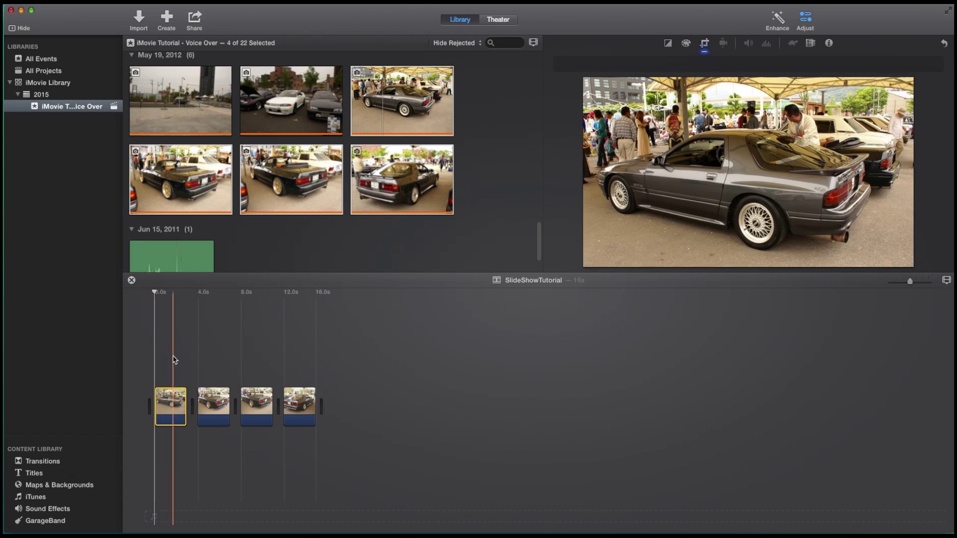
click(154, 366)
key(space)
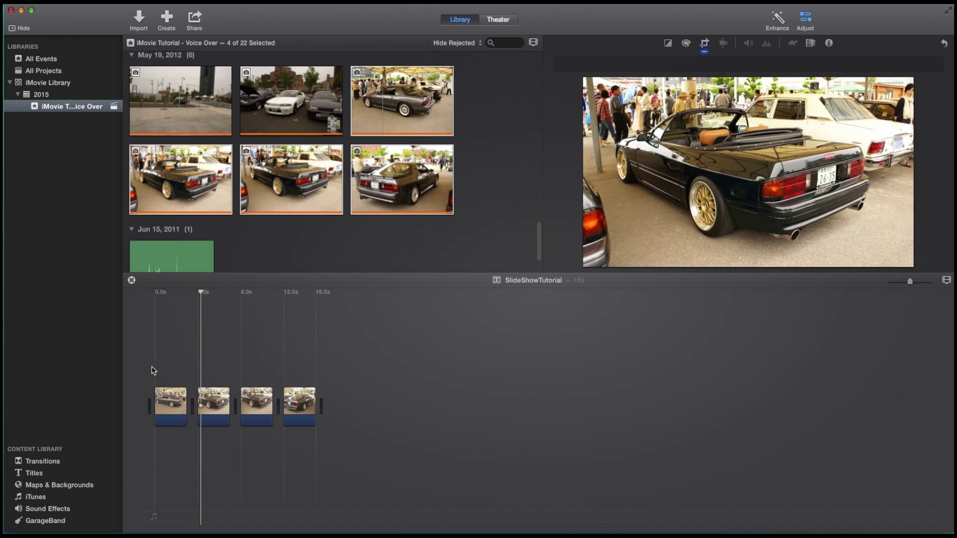
Apply the Crop to Fill style to the second photo and shift the full-width crop frame slightly up
click(210, 399)
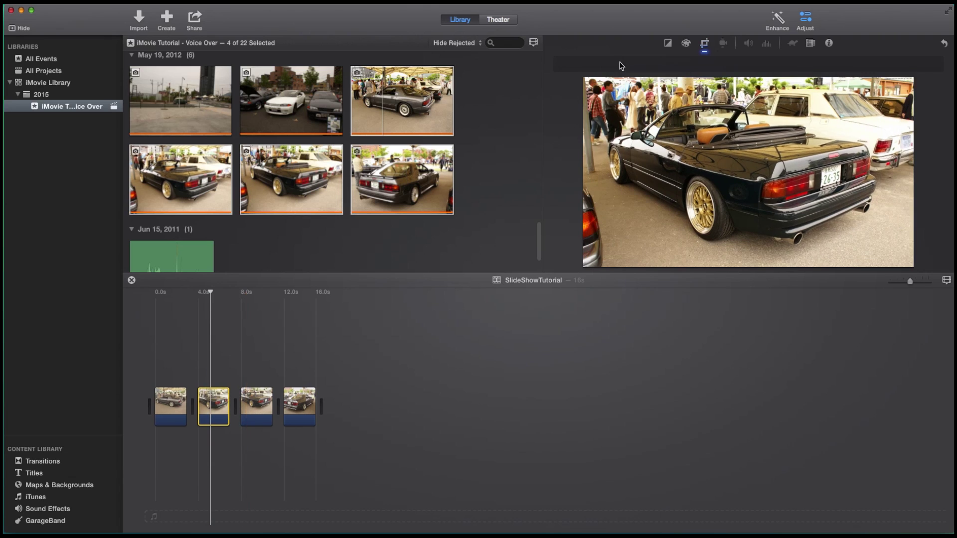
click(704, 44)
click(614, 63)
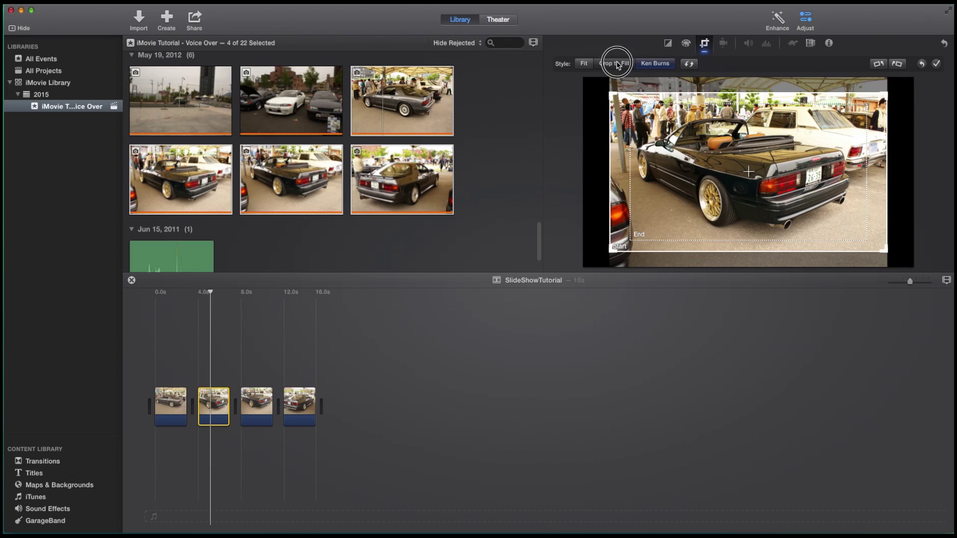
drag(691, 144, 691, 137)
mouse_move(635, 209)
mouse_down()
mouse_move(637, 237)
mouse_move(638, 216)
mouse_up()
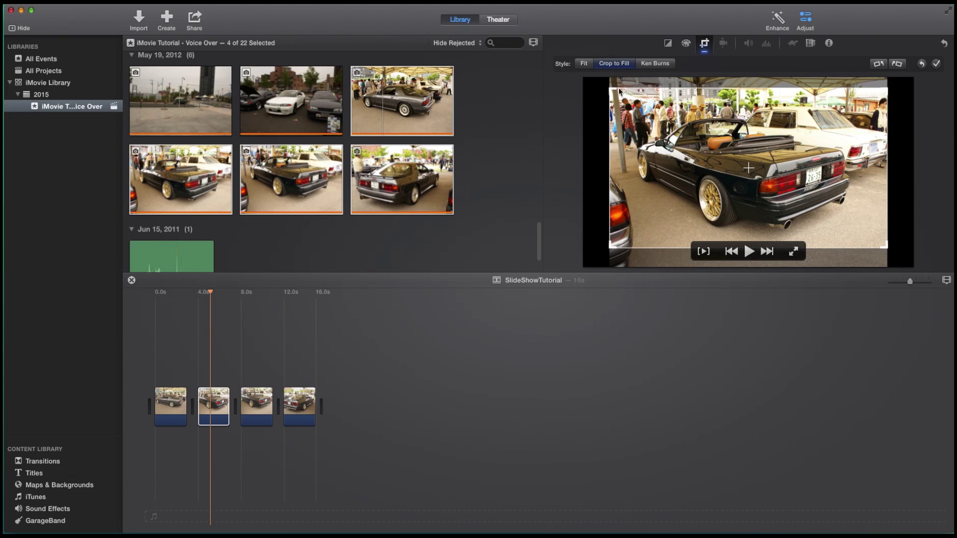
Shrink the second photo's crop frame closely around the black convertible, confirm it and play the slideshow from the first photo
drag(611, 88, 624, 99)
drag(687, 141, 687, 151)
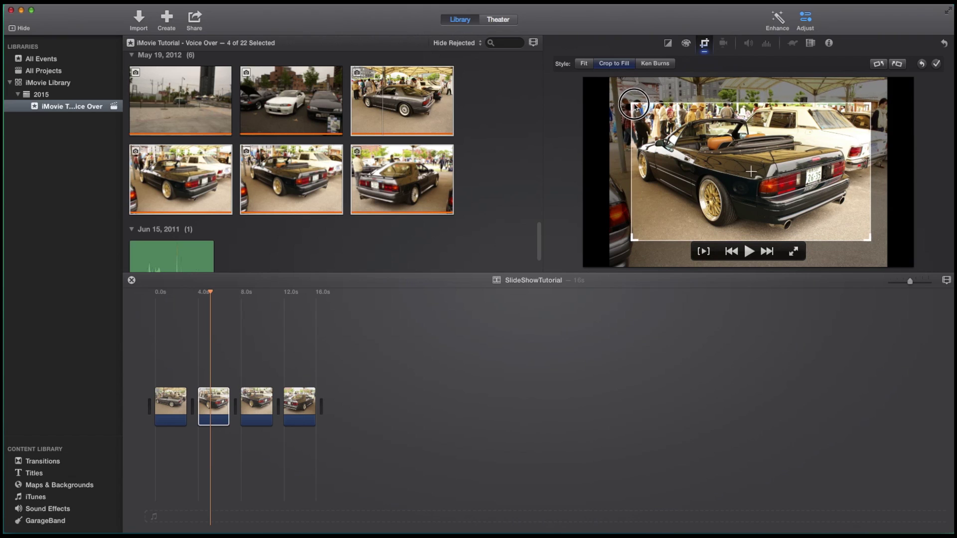
drag(679, 140, 679, 146)
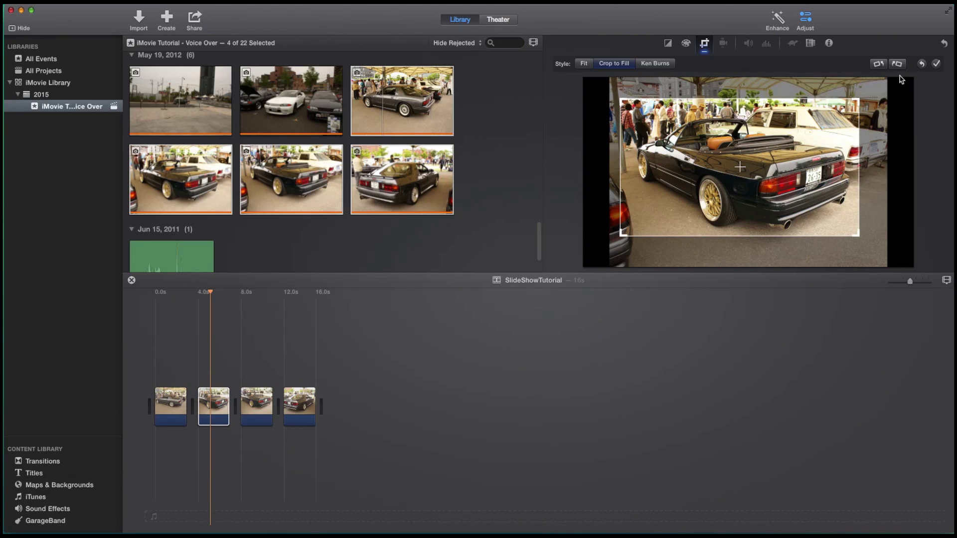
click(937, 64)
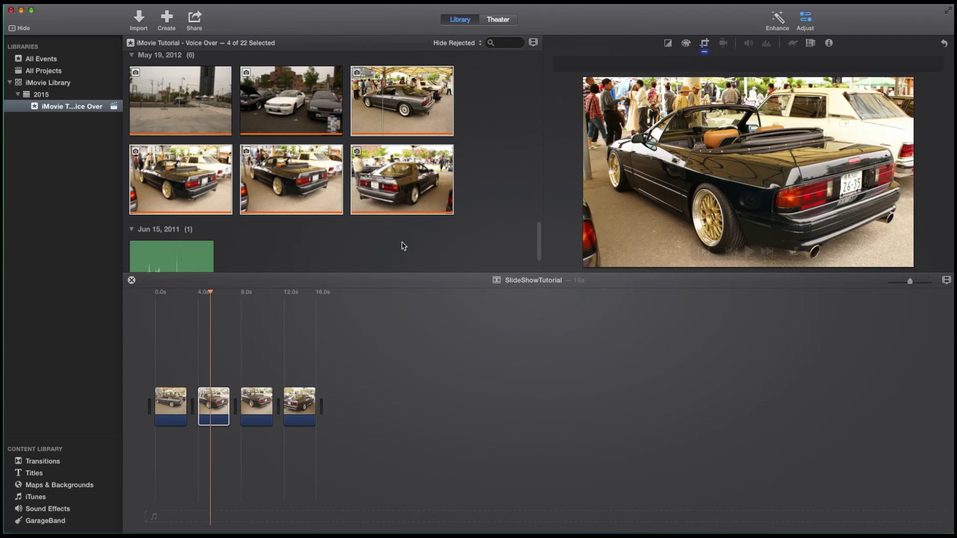
click(177, 353)
key(space)
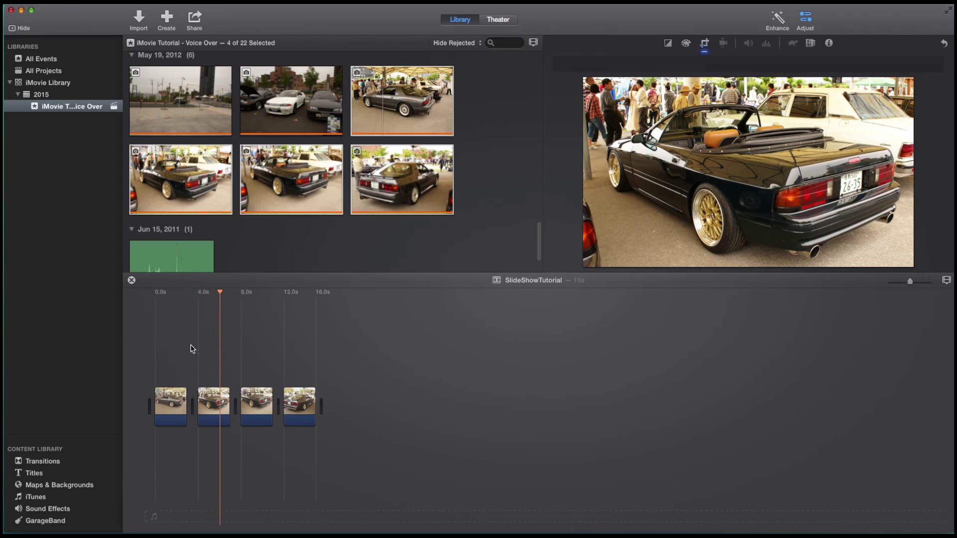
Try the Fit style on the third photo and play the slideshow from the second photo to check it
click(259, 397)
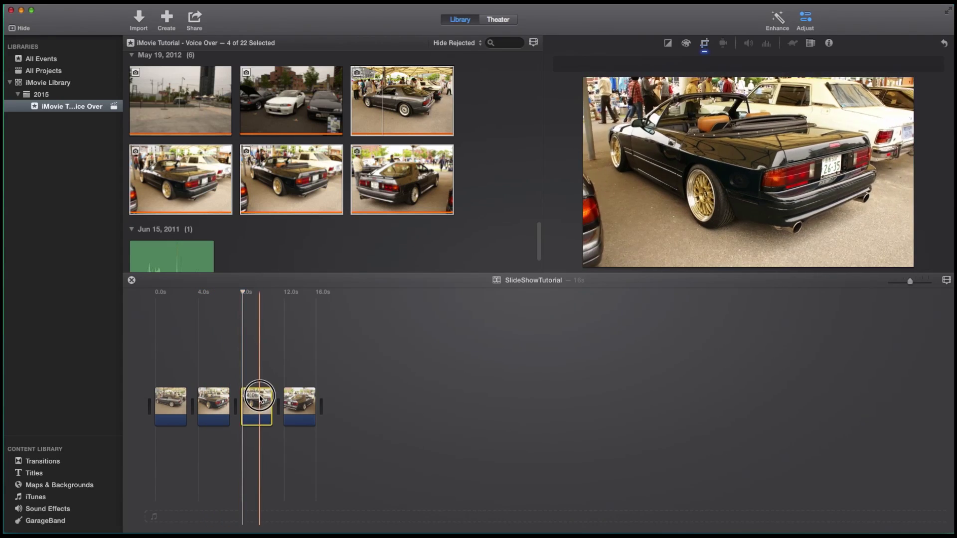
click(705, 43)
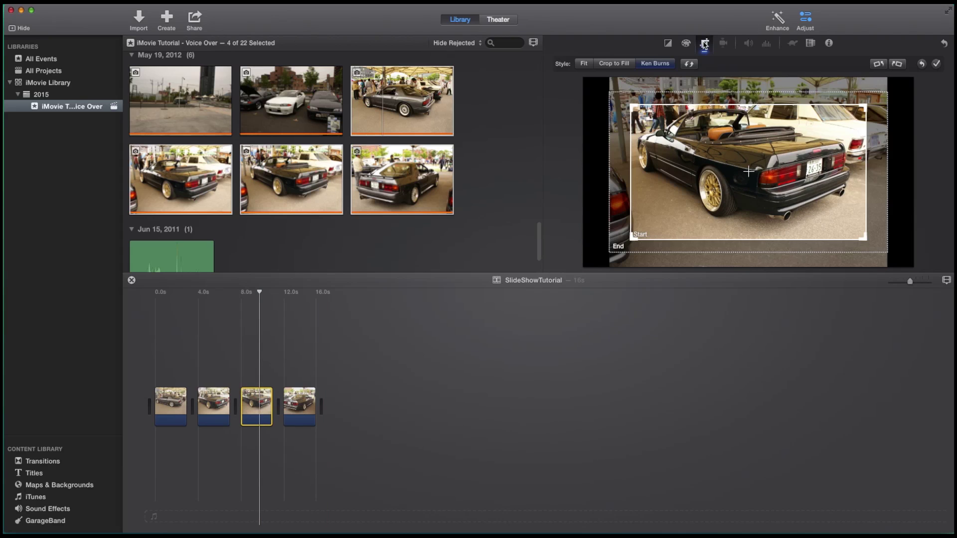
click(583, 63)
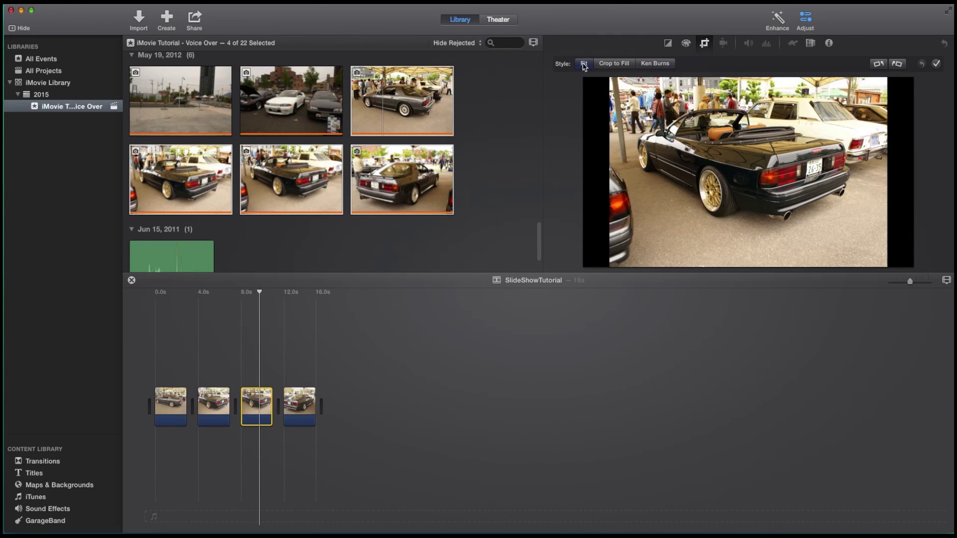
click(937, 64)
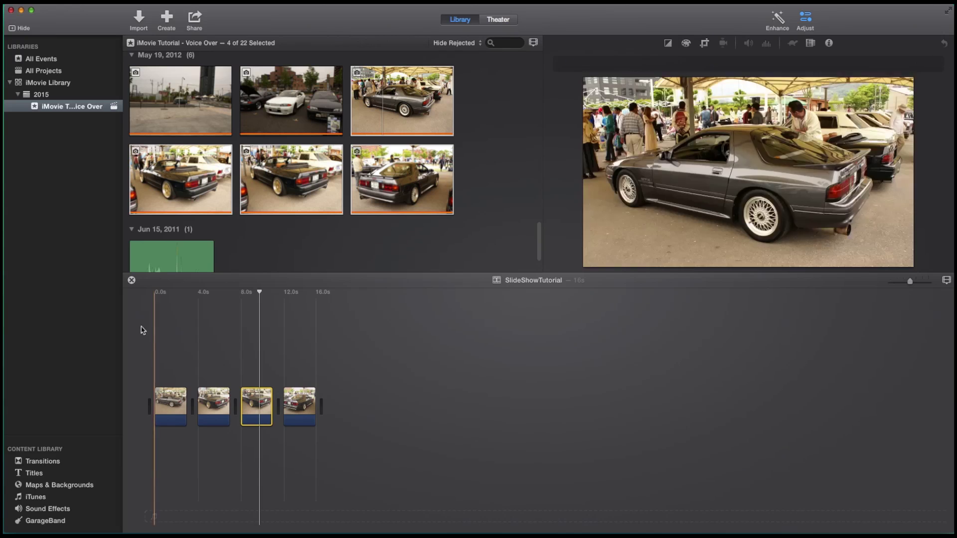
click(219, 351)
key(space)
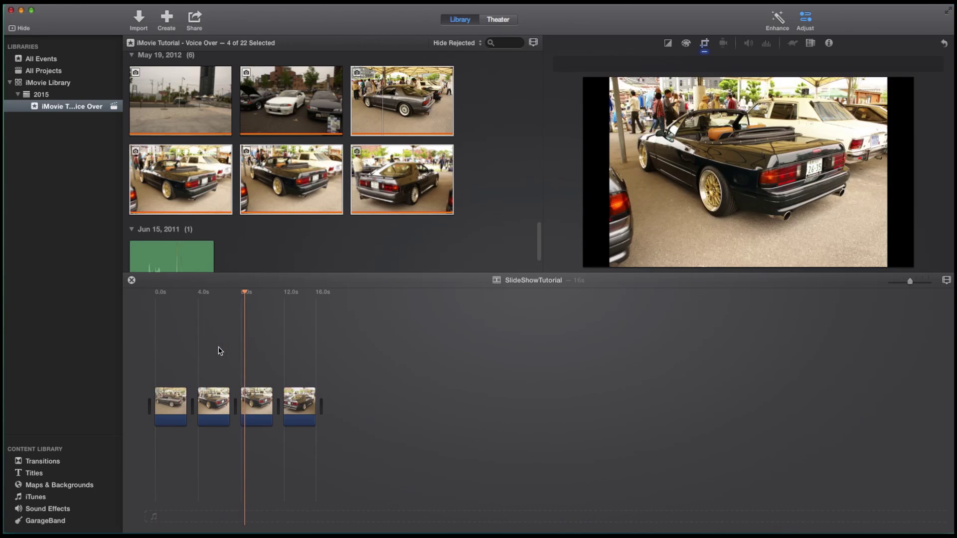
mouse_move(622, 209)
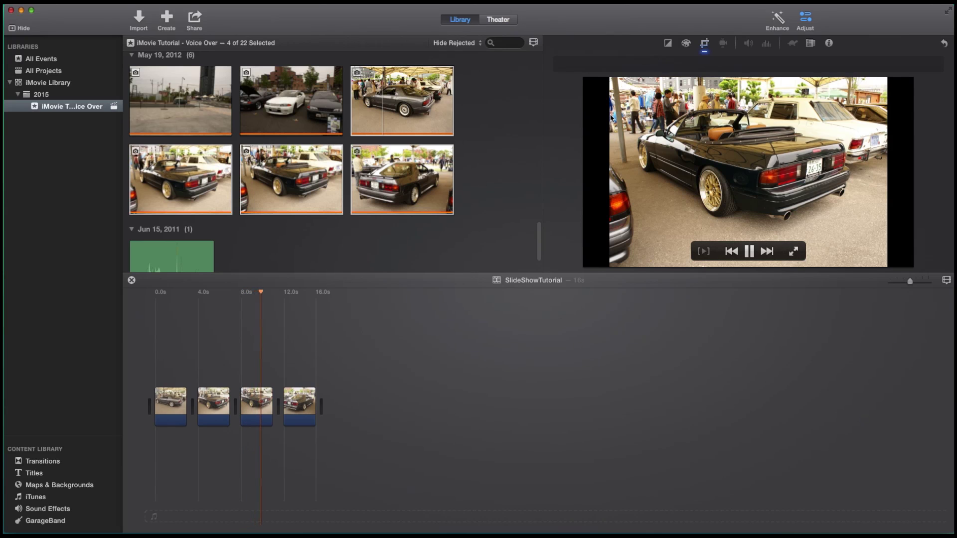
key(space)
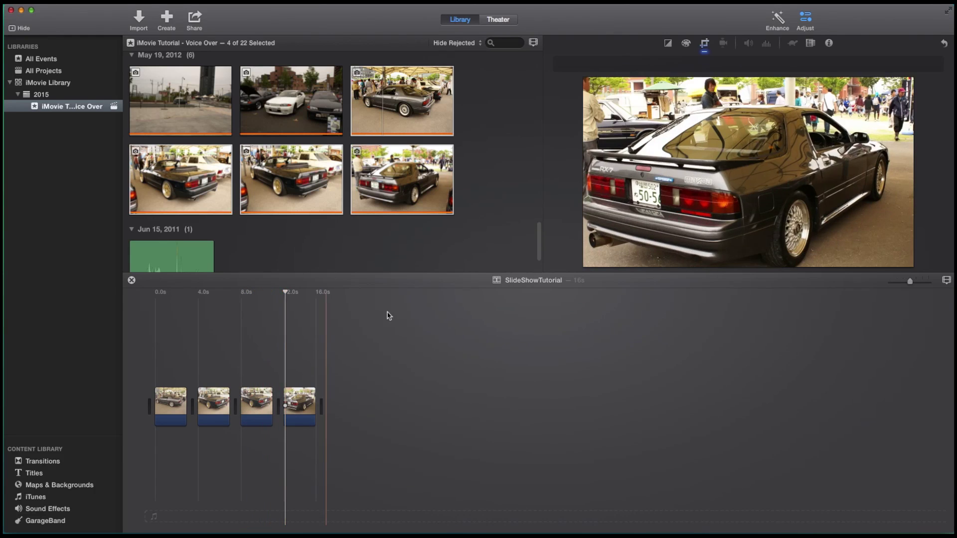
Apply Crop to Fill to the third photo with a slightly smaller frame in its upper-right corner, and preview from the second photo
click(256, 398)
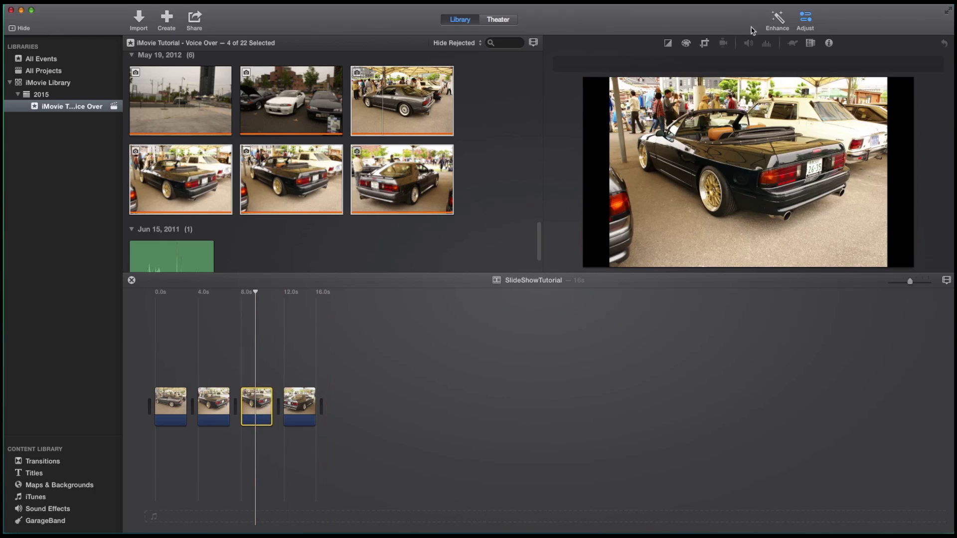
click(706, 44)
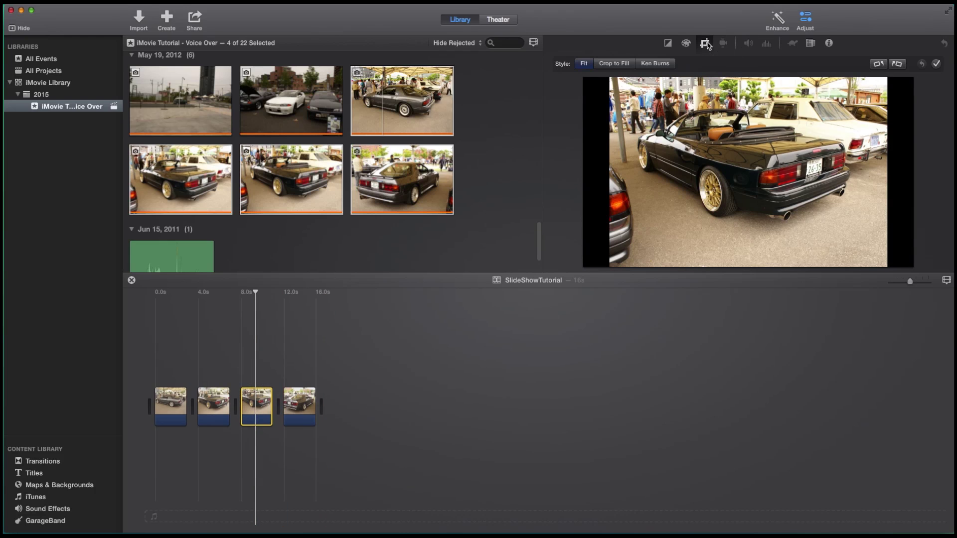
click(626, 64)
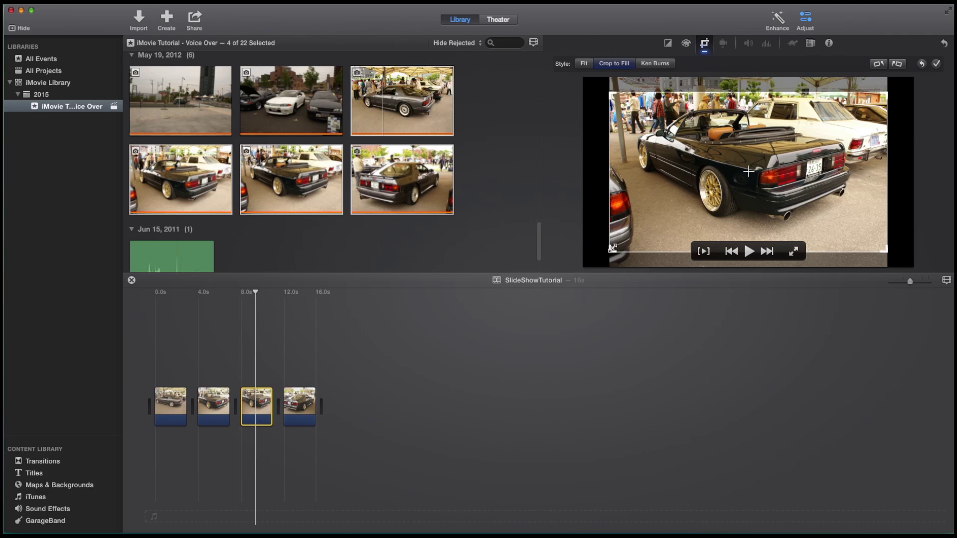
drag(612, 251, 636, 239)
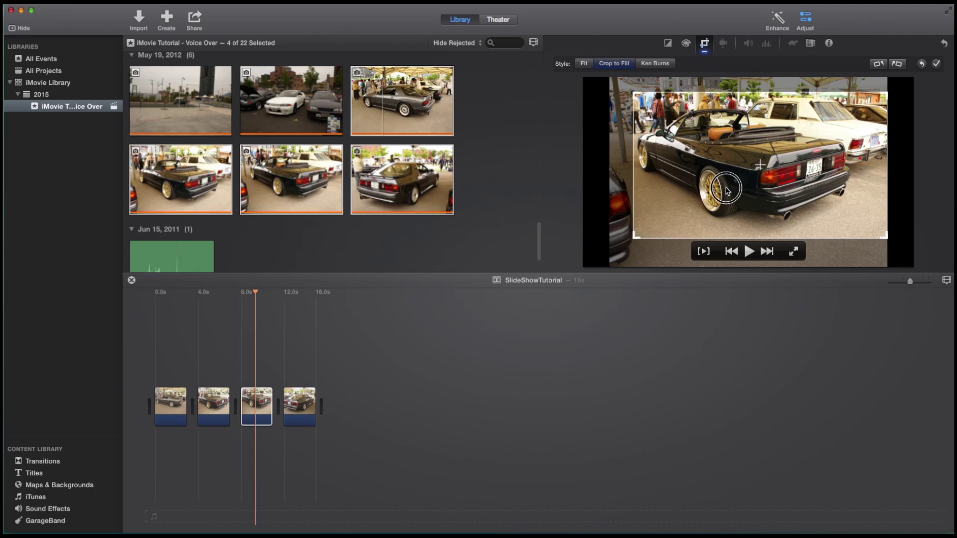
drag(727, 191, 725, 178)
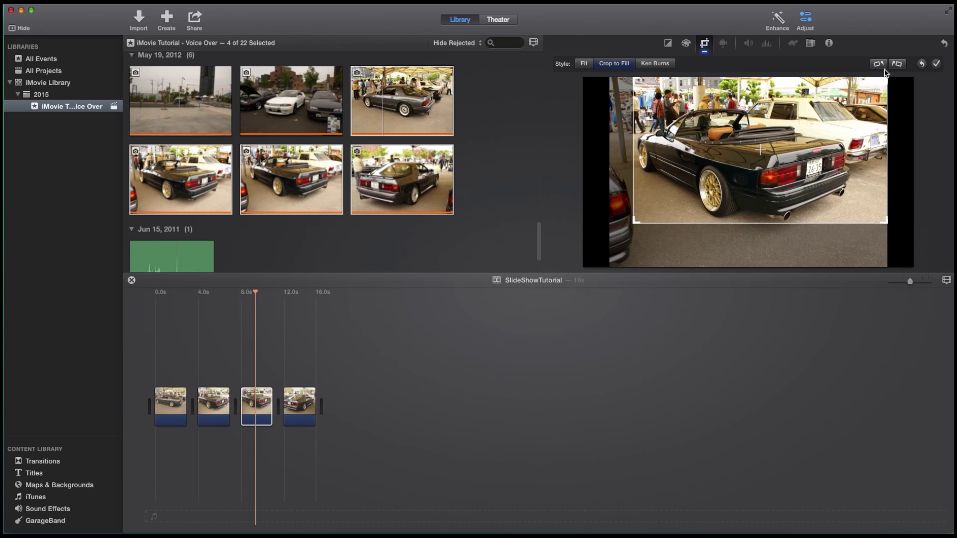
click(937, 65)
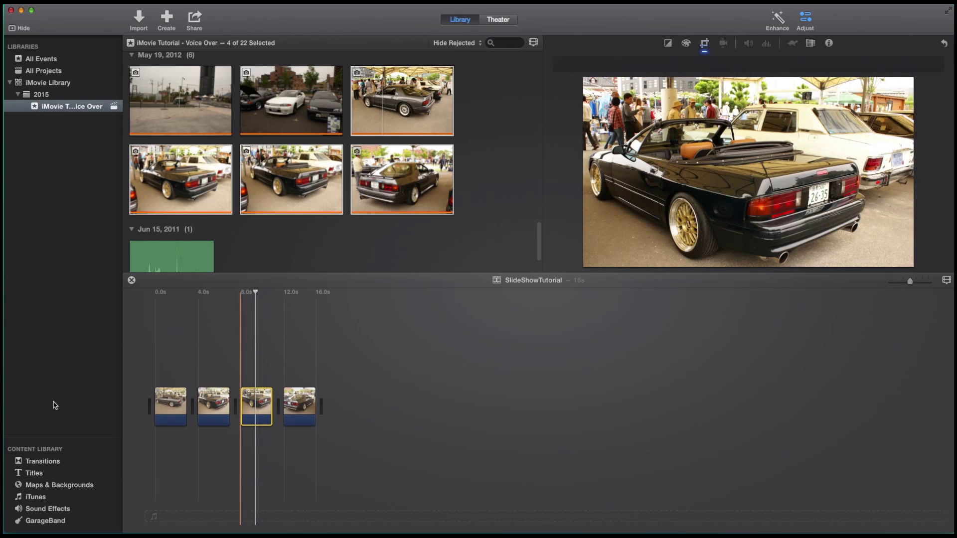
click(203, 354)
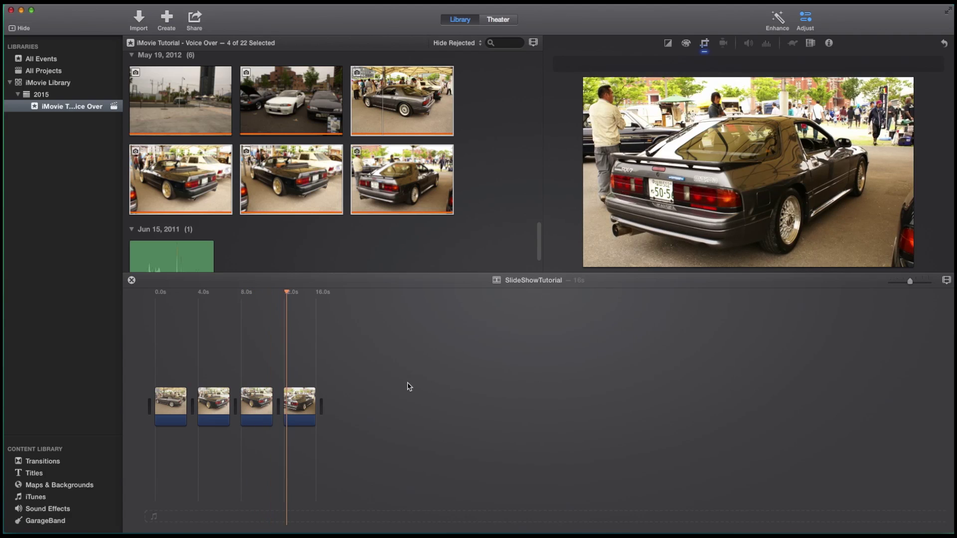
Shrink the fourth photo's Ken Burns start frame into the photo's upper-right corner and move the end frame to its lower-left corner
click(312, 403)
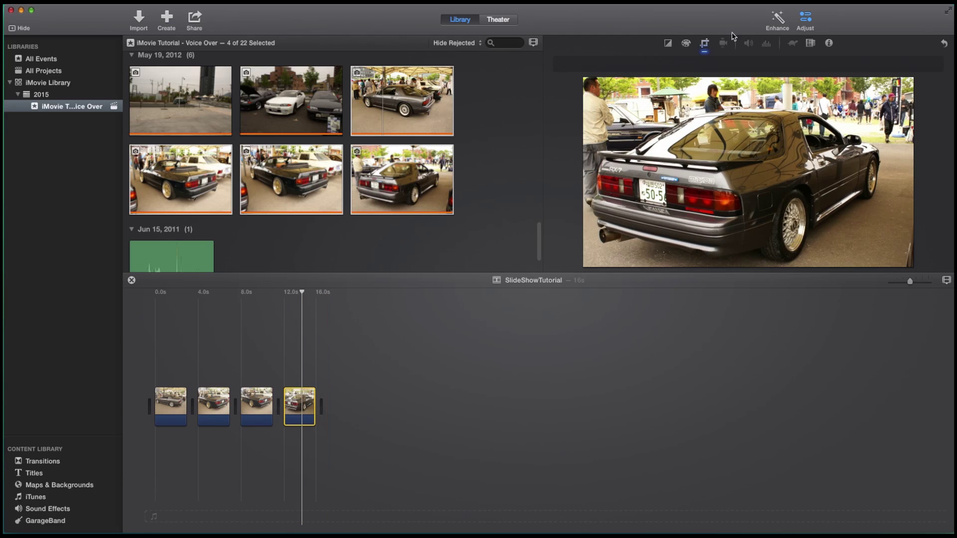
click(706, 44)
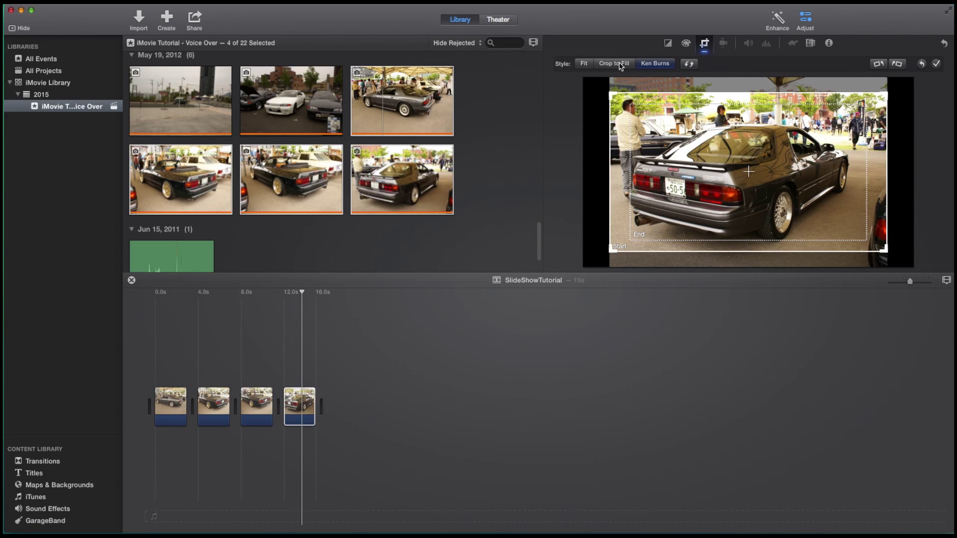
drag(732, 136, 737, 102)
drag(624, 240, 740, 166)
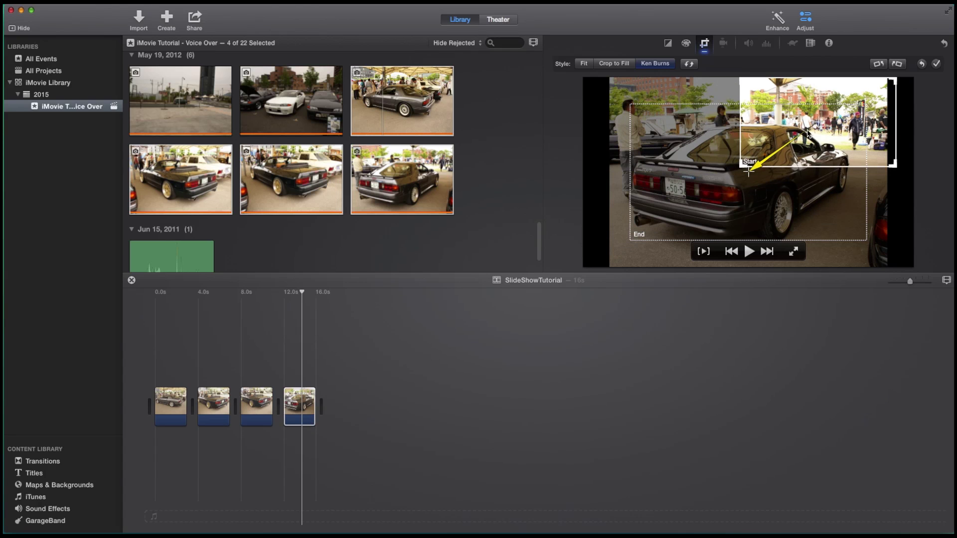
mouse_move(825, 127)
mouse_down()
mouse_move(806, 127)
mouse_move(816, 125)
mouse_up()
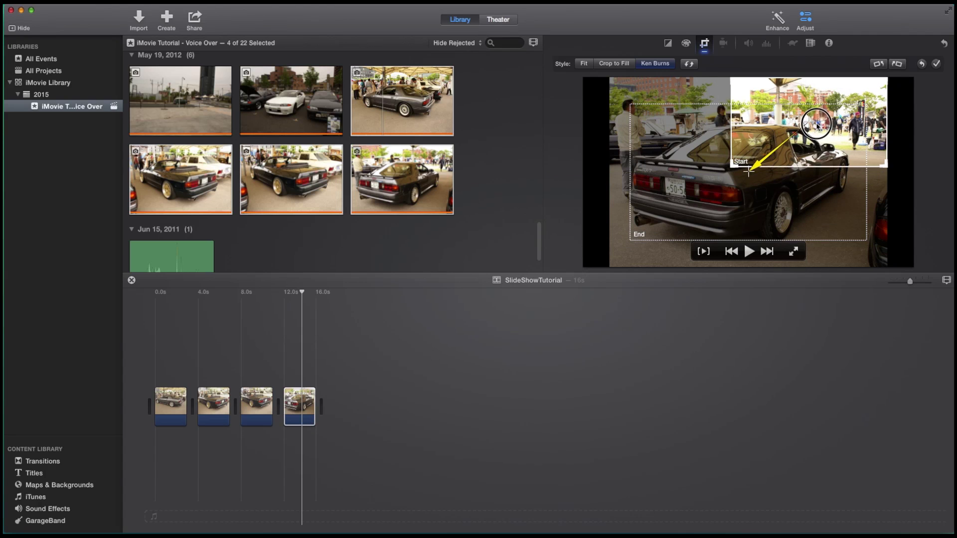
drag(728, 202, 705, 227)
Reverse the fourth photo's Ken Burns movement by placing the start frame in the photo's lower-left corner and the end frame in its upper-right corner
click(828, 109)
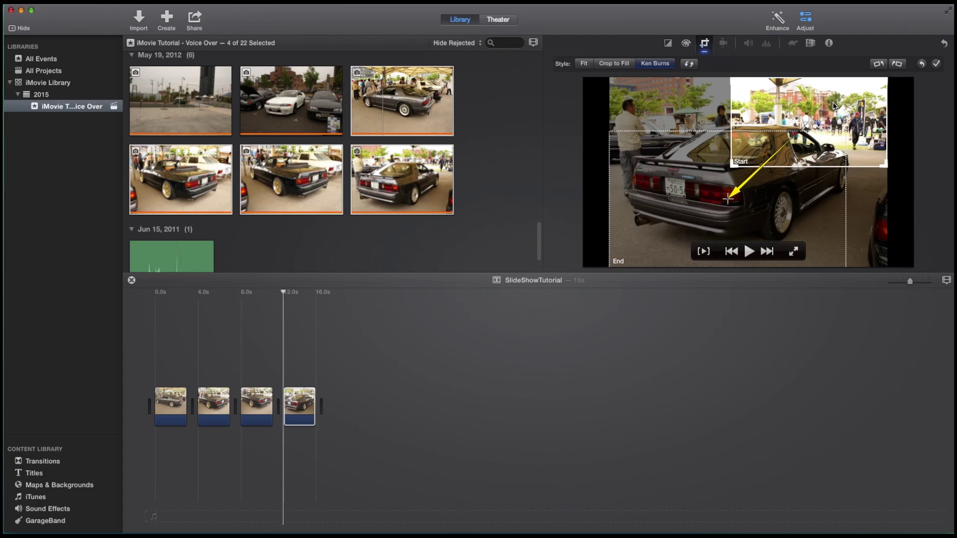
drag(833, 105, 712, 206)
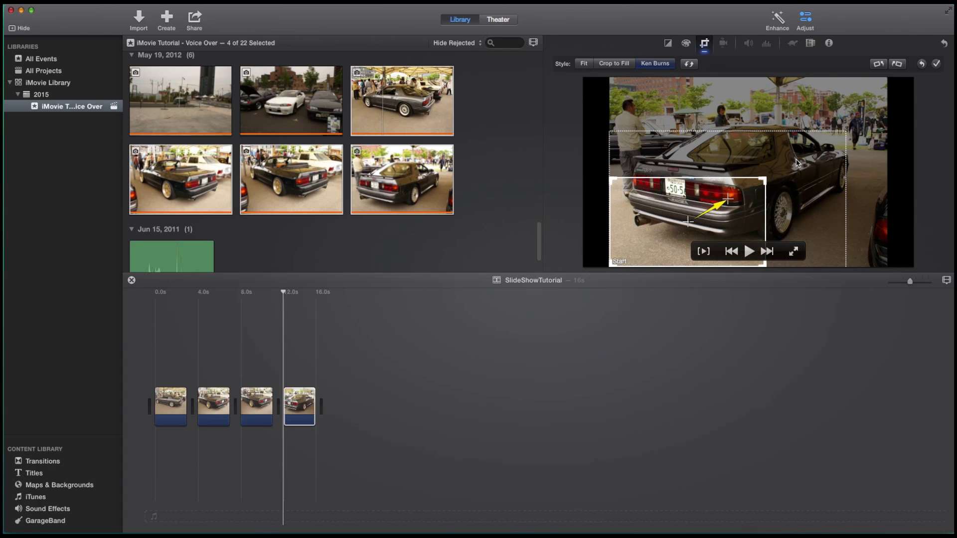
drag(796, 161, 840, 106)
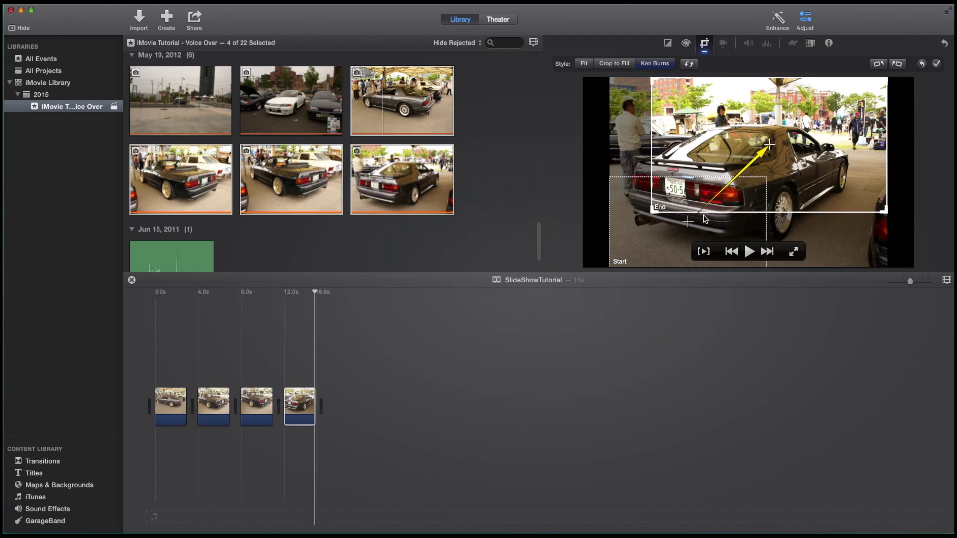
Apply the fourth photo's Ken Burns framing and play the photo to preview the movement
click(667, 236)
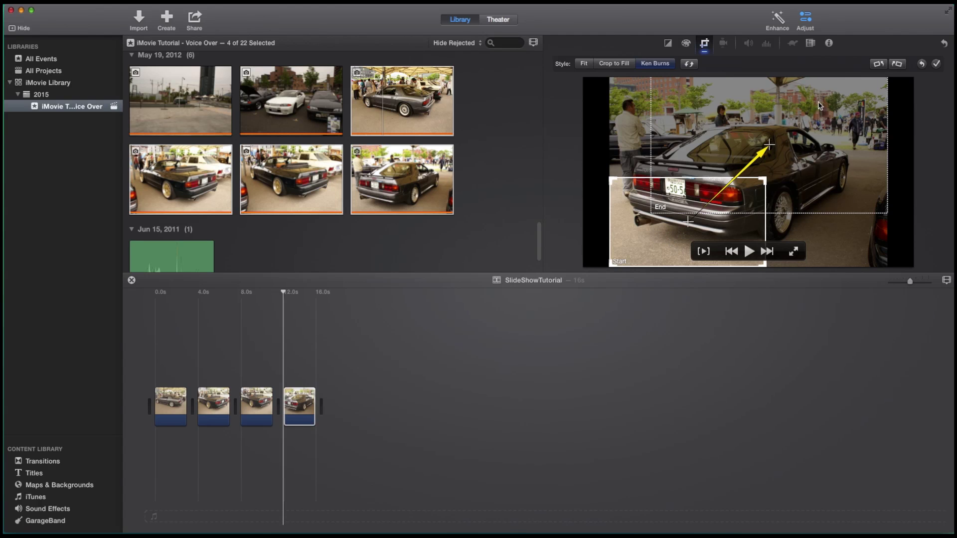
click(936, 65)
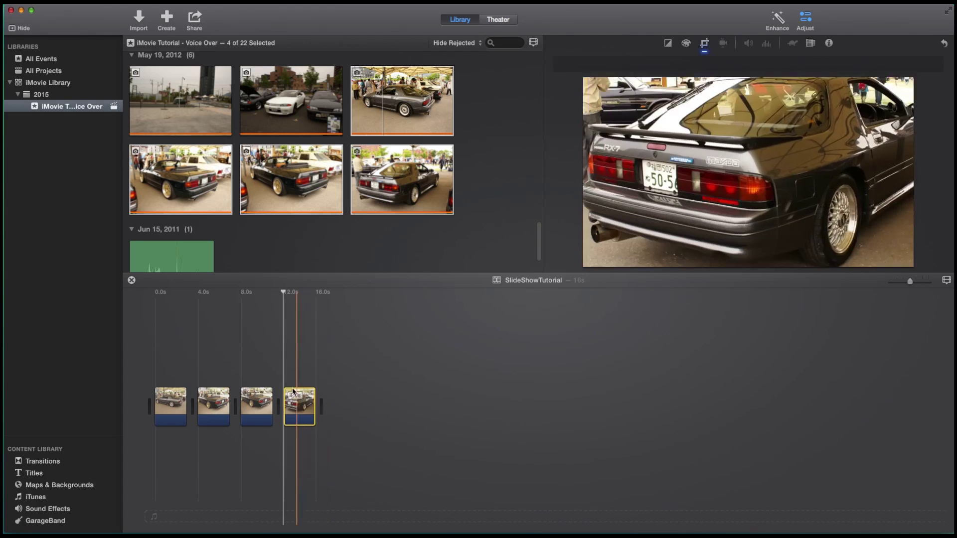
key(space)
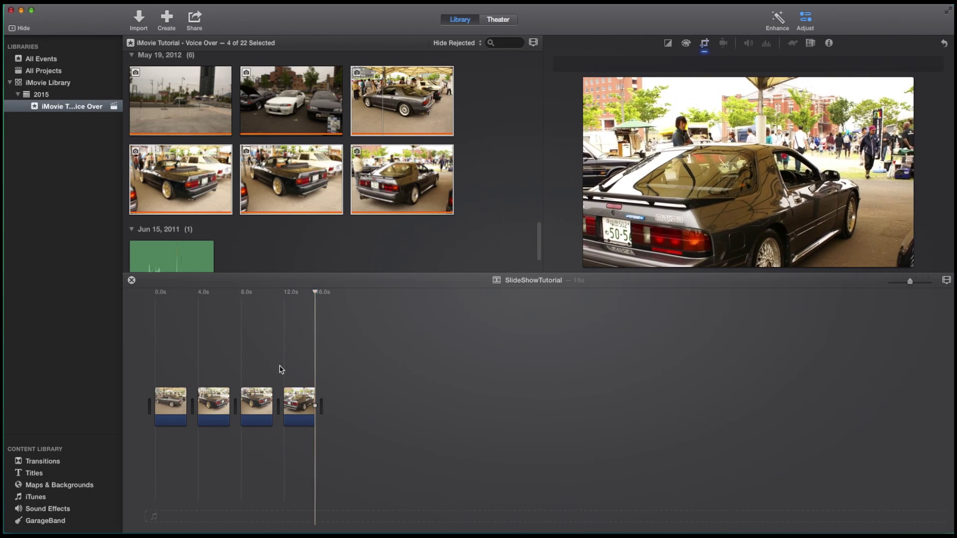
key(space)
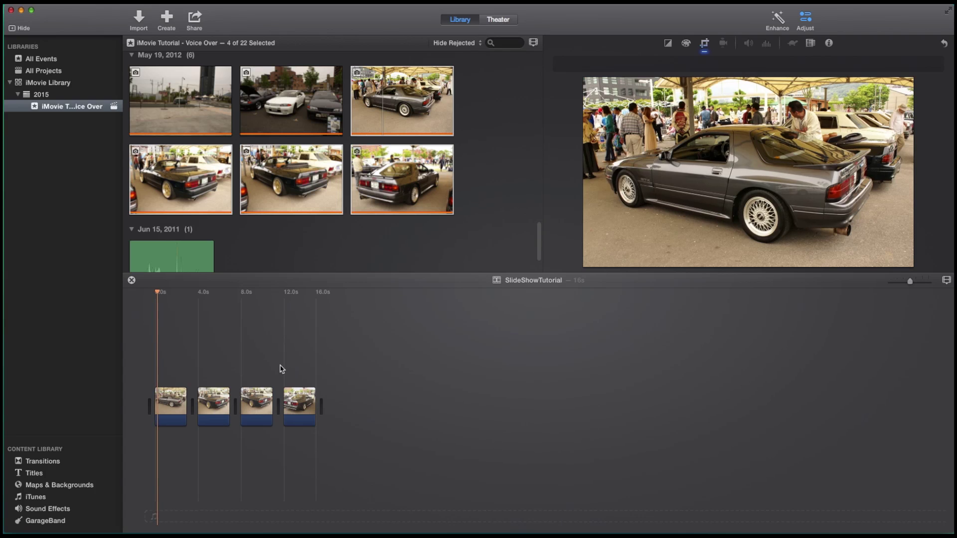
Reopen the fourth photo's Ken Burns framing and shrink the end frame around the car's rear window and passenger side
click(293, 398)
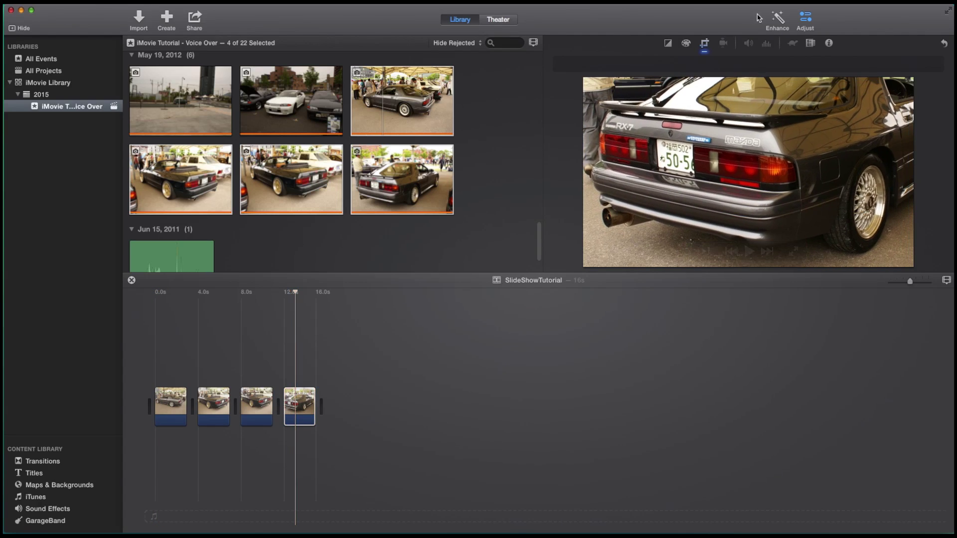
click(708, 43)
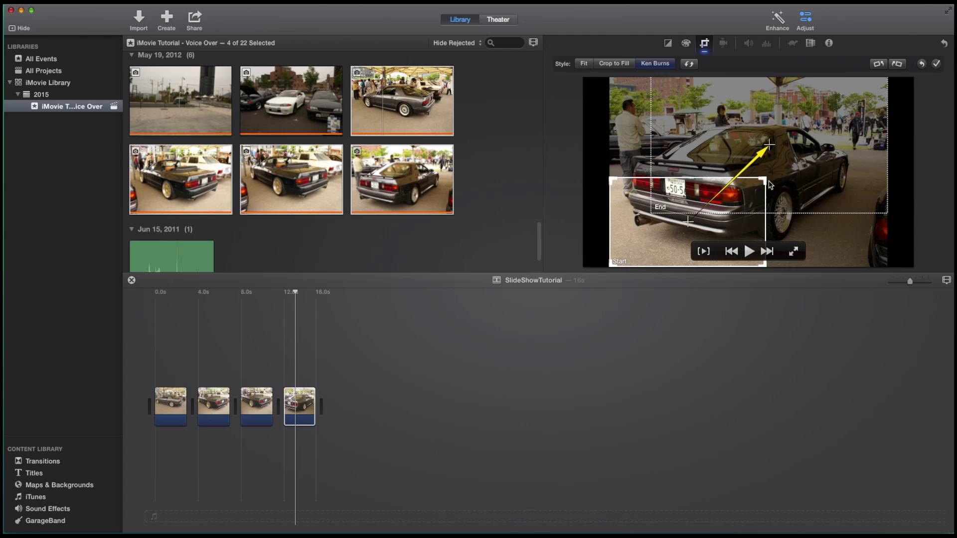
click(822, 140)
drag(653, 213, 733, 177)
drag(849, 119, 833, 139)
Move the fourth photo's Ken Burns start frame up over the car's rear end and enlarge it slightly
drag(667, 225, 682, 204)
drag(631, 156, 620, 150)
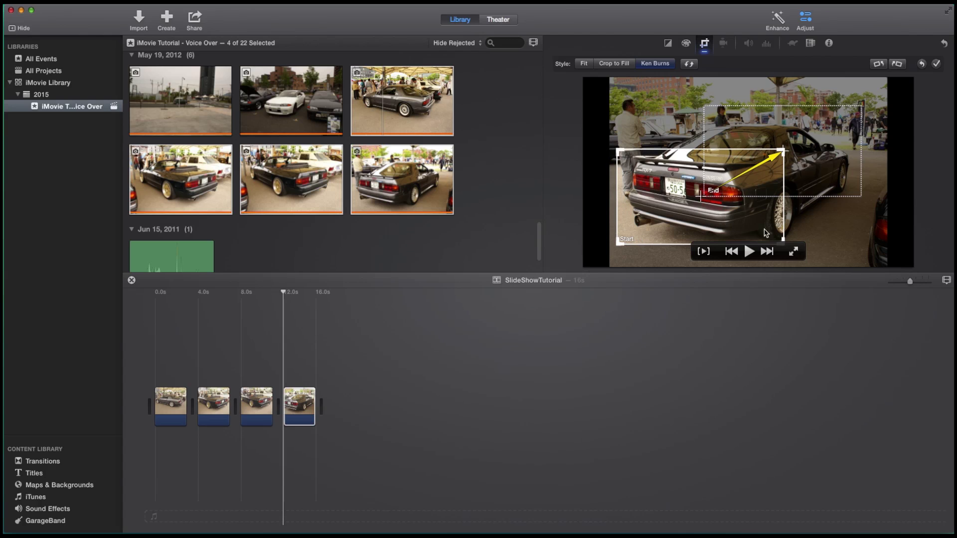
drag(710, 198, 720, 198)
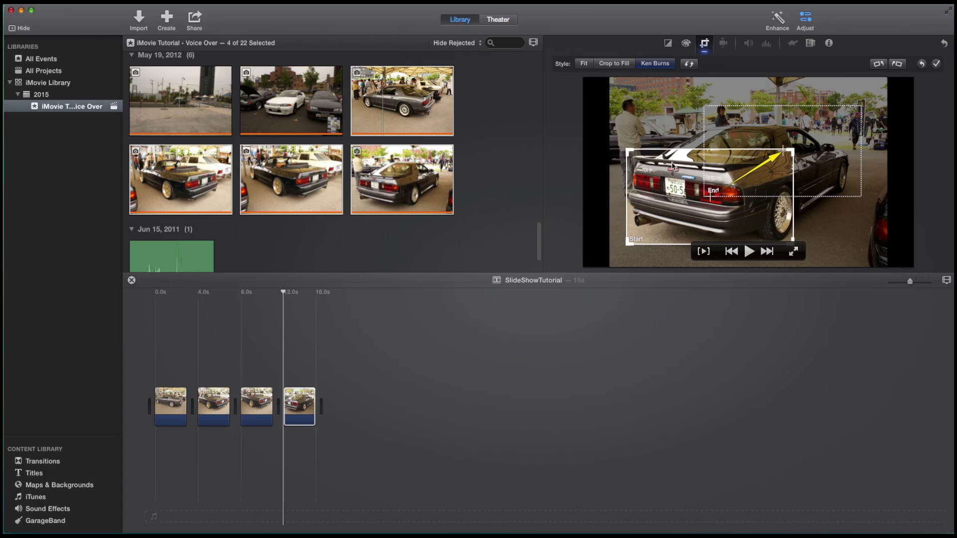
drag(633, 151, 657, 176)
Enlarge the fourth photo's Ken Burns end frame slightly, and apply and preview the movement
click(846, 142)
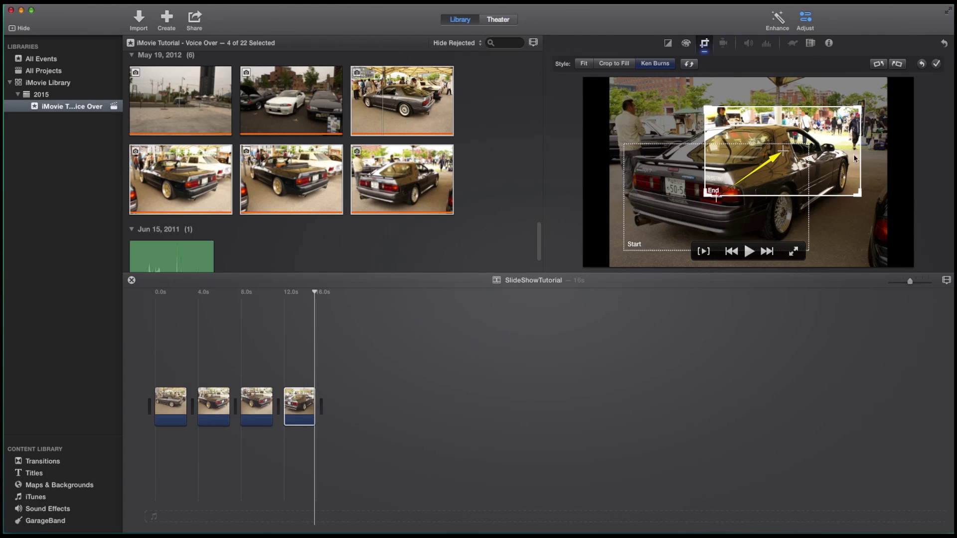
drag(863, 201, 850, 169)
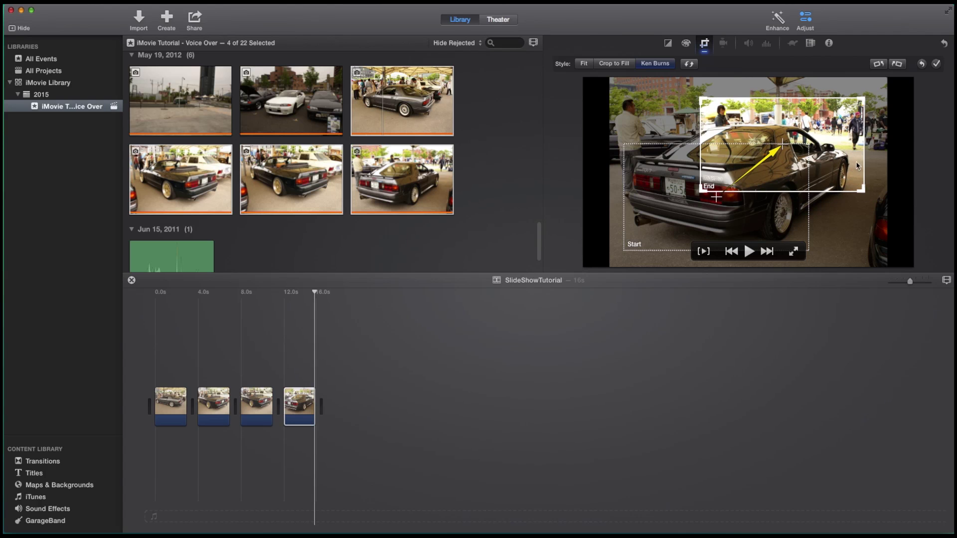
click(936, 63)
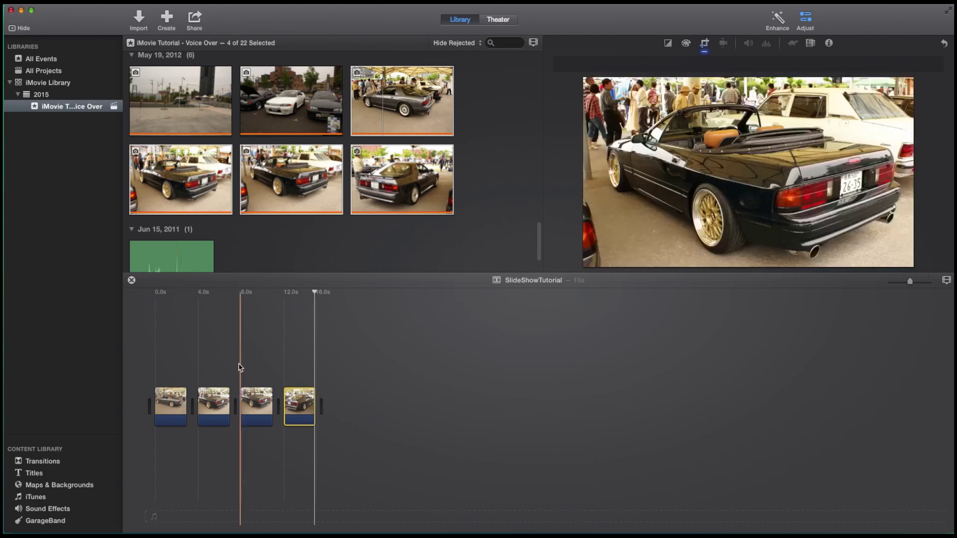
click(282, 360)
key(space)
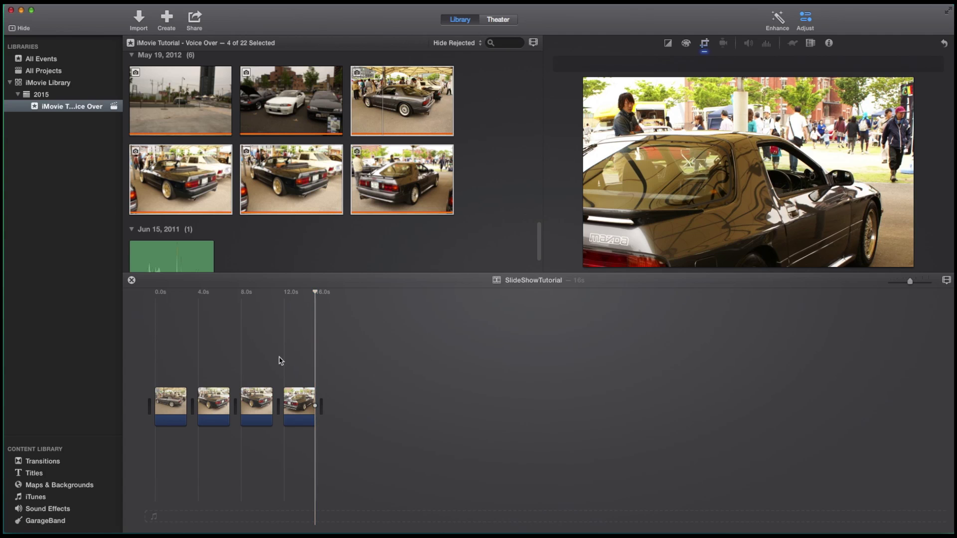
key(space)
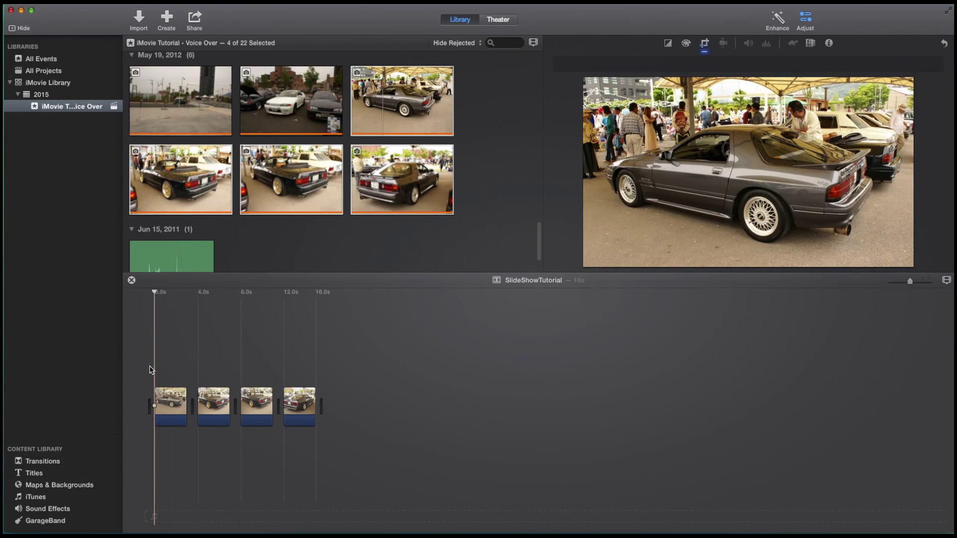
Add a Cross Zoom transition before the first photo
click(58, 464)
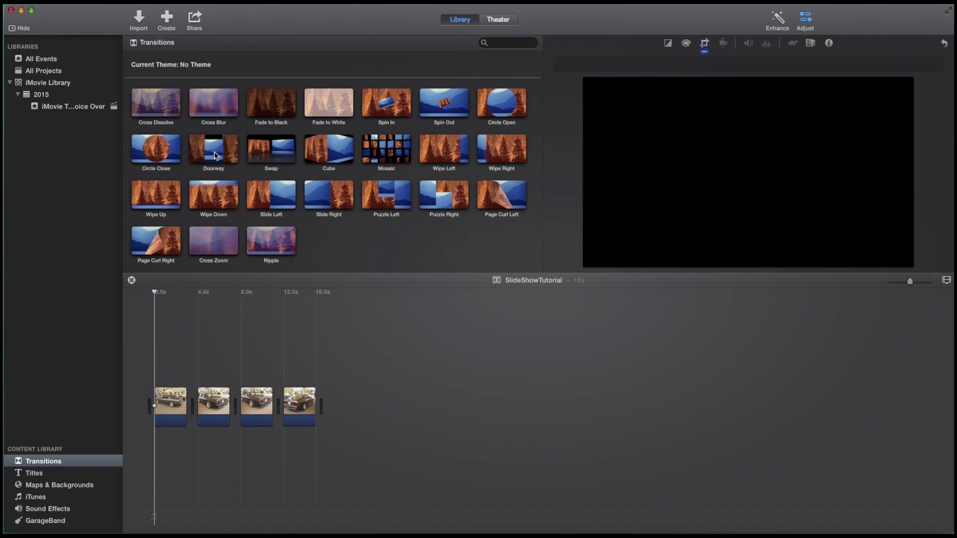
click(218, 243)
drag(218, 238, 140, 399)
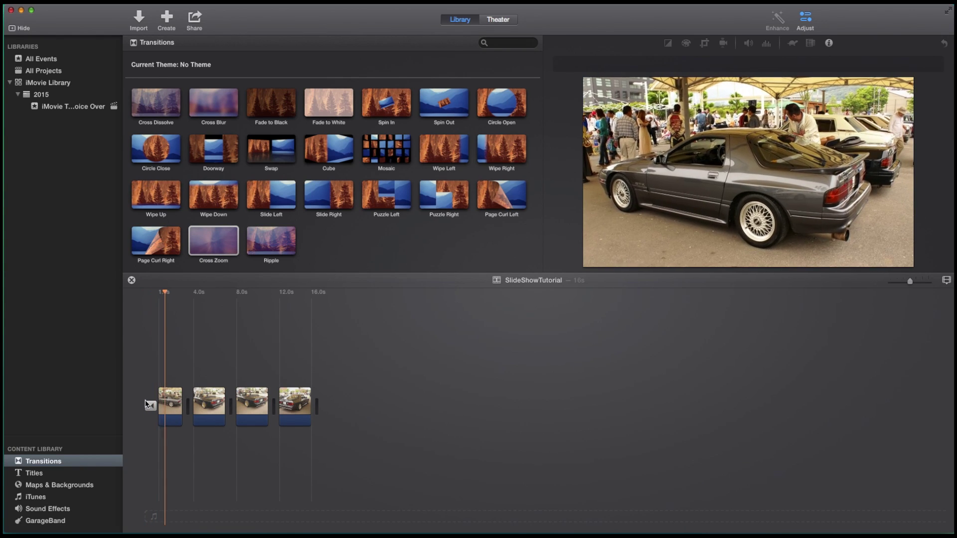
Add a Fade to Black transition after the fourth photo and preview the slideshow's ending
drag(264, 113, 322, 405)
click(299, 369)
key(space)
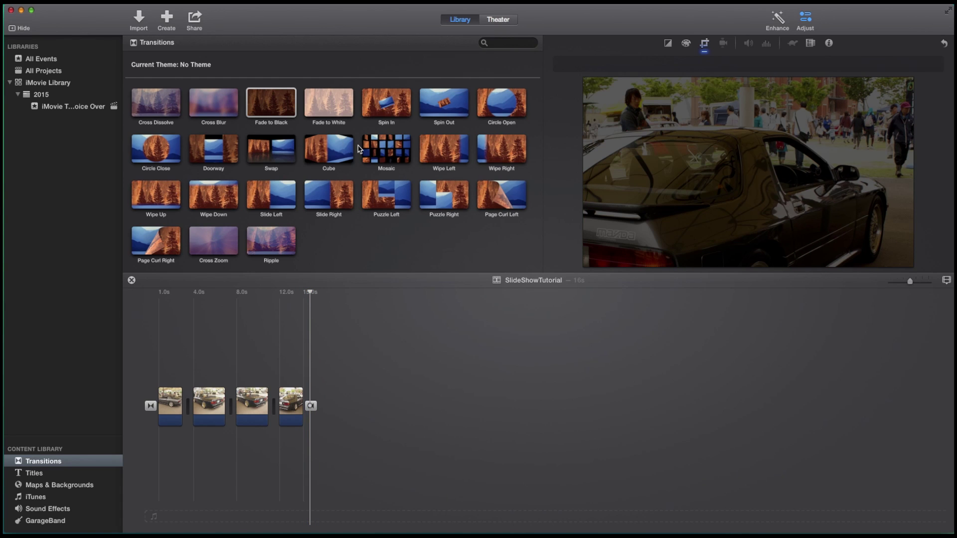
Place Cross Dissolve, Swap and Wipe Up transitions, in that order, between the four photos and play the slideshow from the start
drag(162, 109, 185, 405)
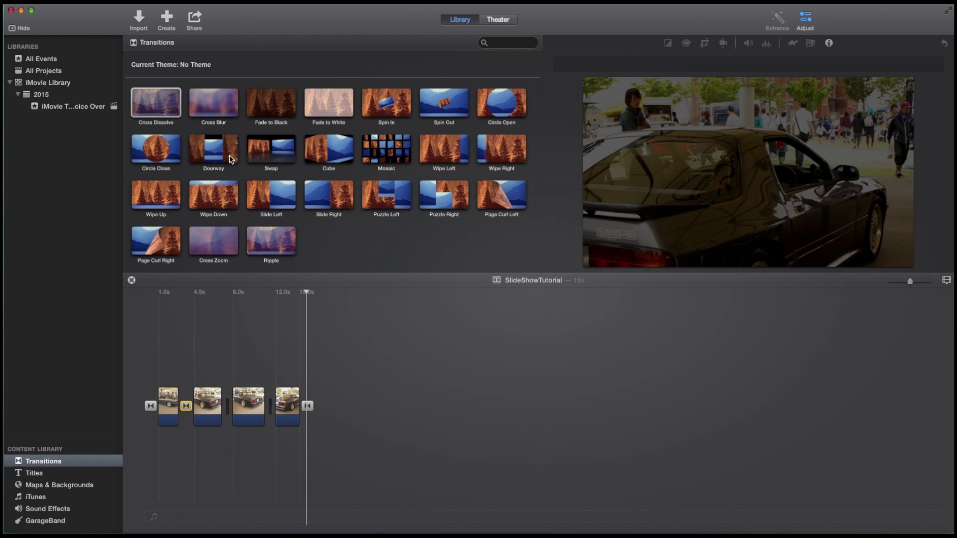
drag(273, 151, 227, 405)
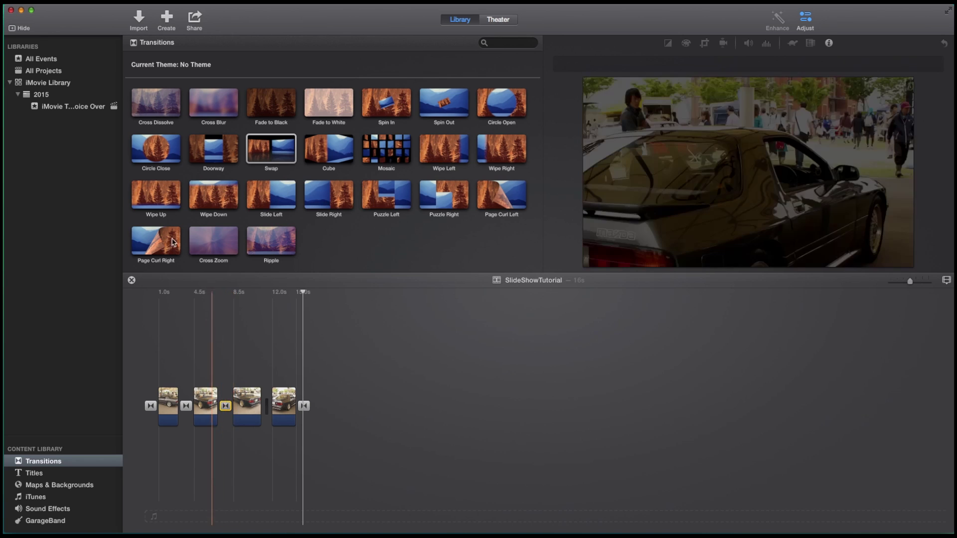
drag(154, 196, 264, 403)
click(144, 364)
key(space)
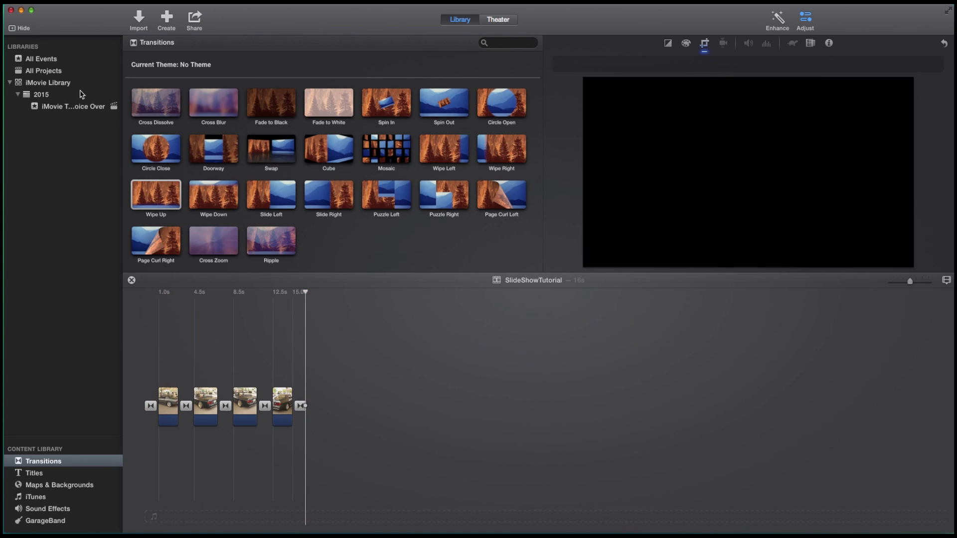
Find the Mile_High audio clip in the event's media and add it beneath the photos, beginning at the slideshow's start
click(56, 109)
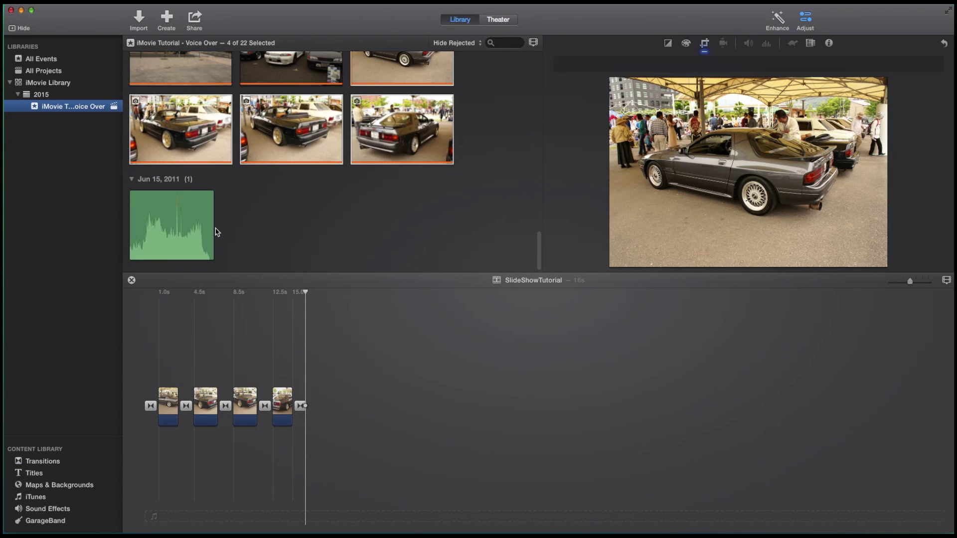
click(217, 231)
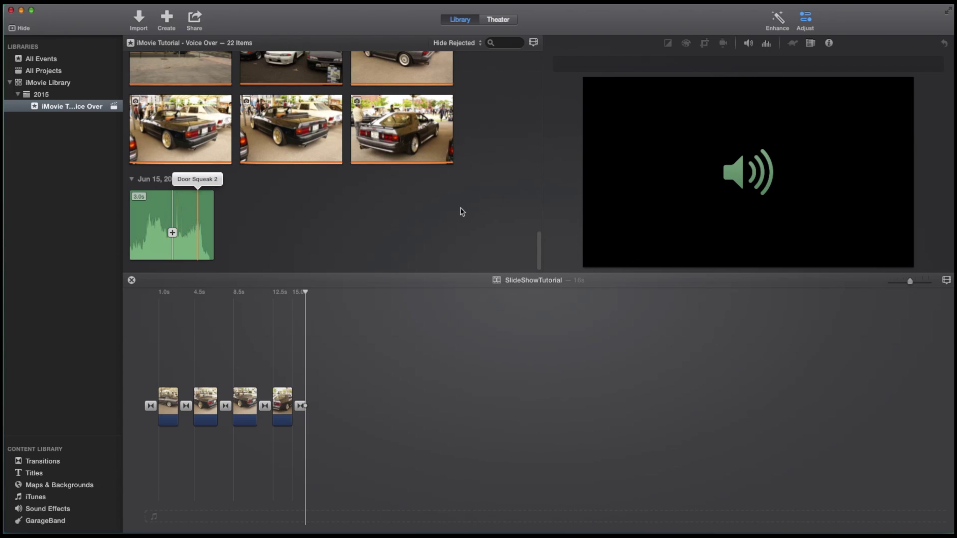
scroll(412, 207, up, 10)
click(180, 112)
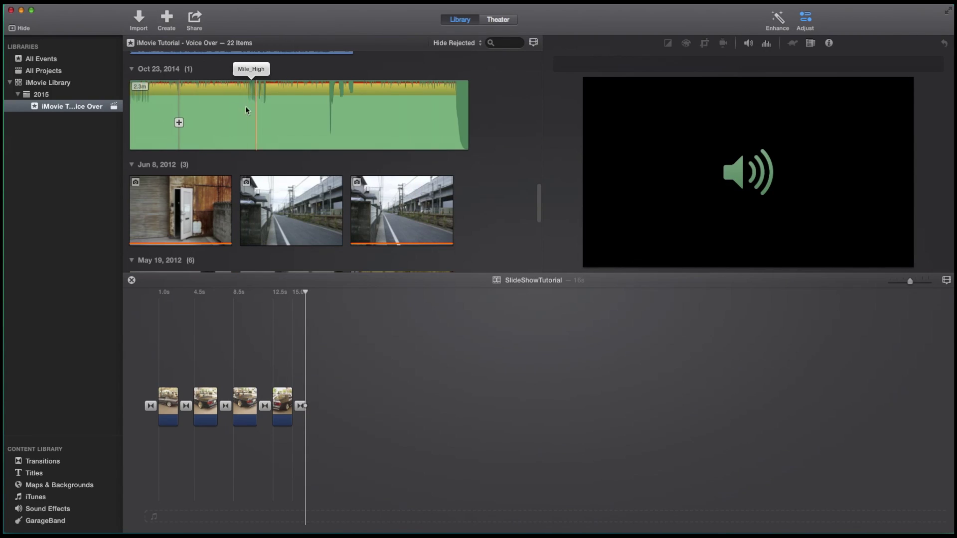
click(156, 106)
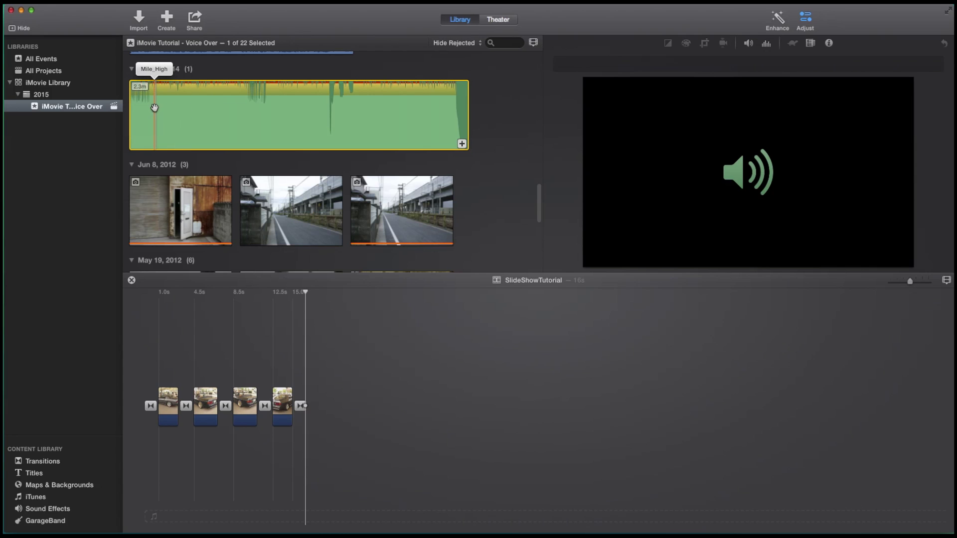
drag(163, 115, 132, 469)
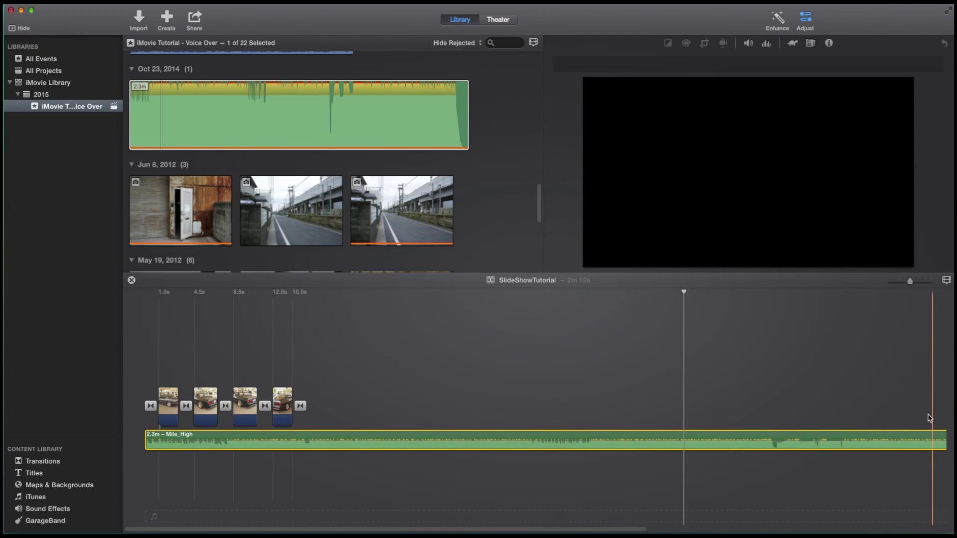
Trim the Mile_High audio's end to 16.0 seconds, fade it out over about 2.7 seconds and adjust the fade at its start
drag(912, 284, 904, 283)
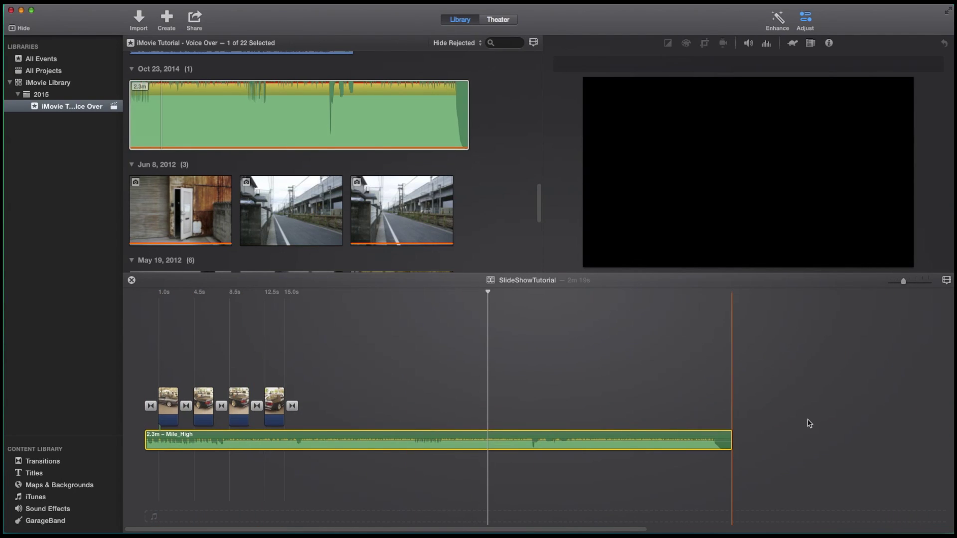
drag(731, 440, 305, 456)
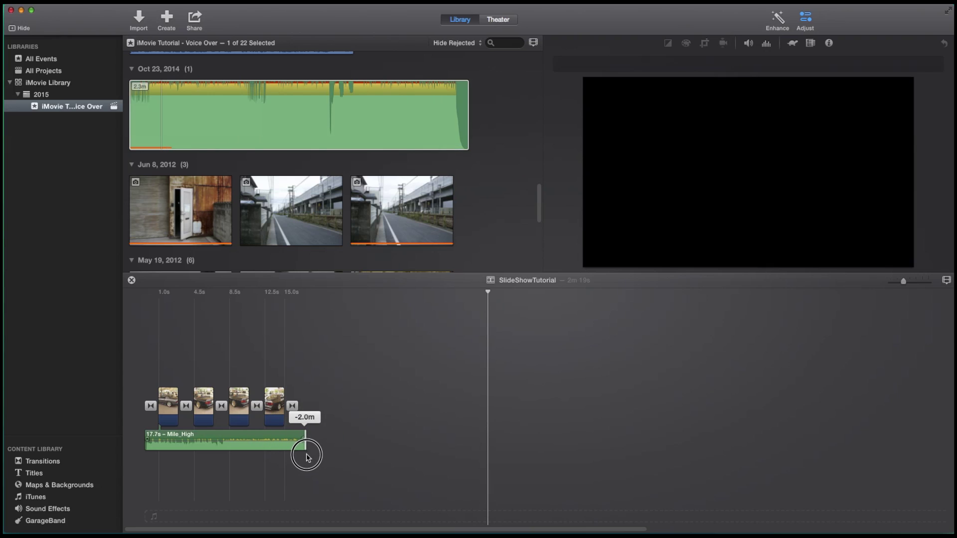
mouse_move(308, 457)
mouse_down()
mouse_move(329, 454)
mouse_move(296, 455)
mouse_up()
drag(296, 441, 265, 441)
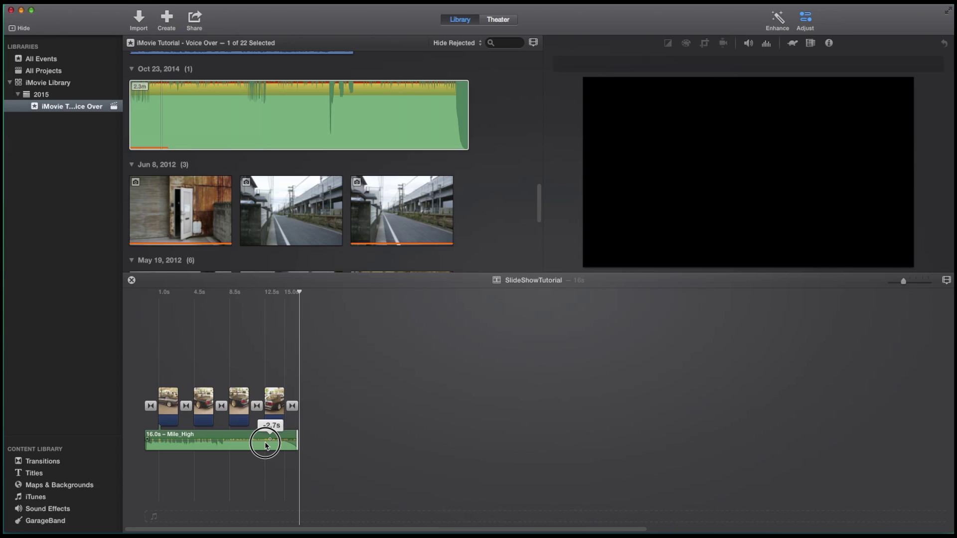
drag(148, 439, 211, 444)
Play the slideshow from the start with its music, adjusting the system volume to a comfortable listening level
click(134, 401)
key(space)
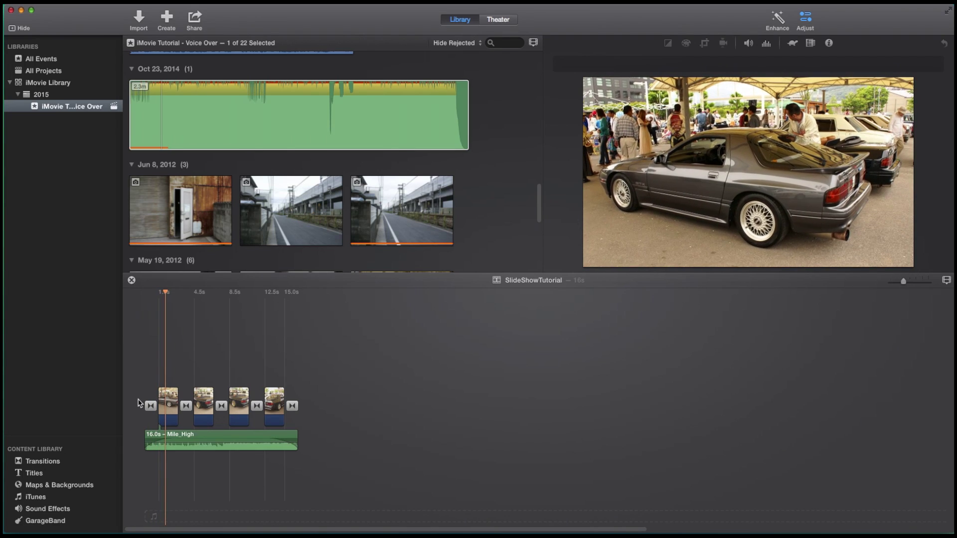
key(XF86AudioRaiseVolume)
key(XF86AudioRaiseVolume)
key(XF86AudioRaiseVolume)
key(XF86AudioRaiseVolume)
key(XF86AudioRaiseVolume)
key(XF86AudioRaiseVolume)
key(XF86AudioRaiseVolume)
key(XF86AudioRaiseVolume)
key(XF86AudioRaiseVolume)
key(XF86AudioRaiseVolume)
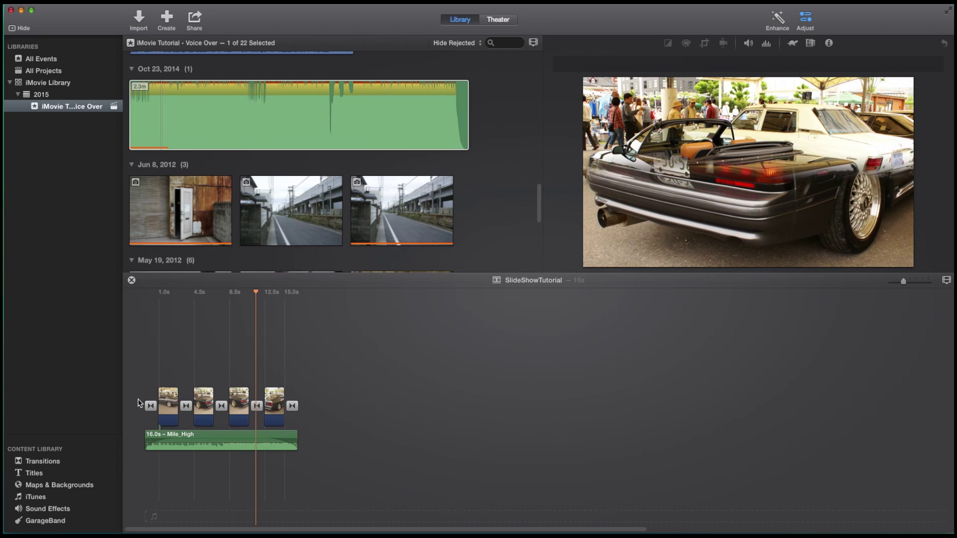
key(XF86AudioRaiseVolume)
key(XF86AudioLowerVolume)
key(XF86AudioLowerVolume)
key(XF86AudioLowerVolume)
key(XF86AudioLowerVolume)
key(XF86AudioLowerVolume)
key(XF86AudioLowerVolume)
key(XF86AudioLowerVolume)
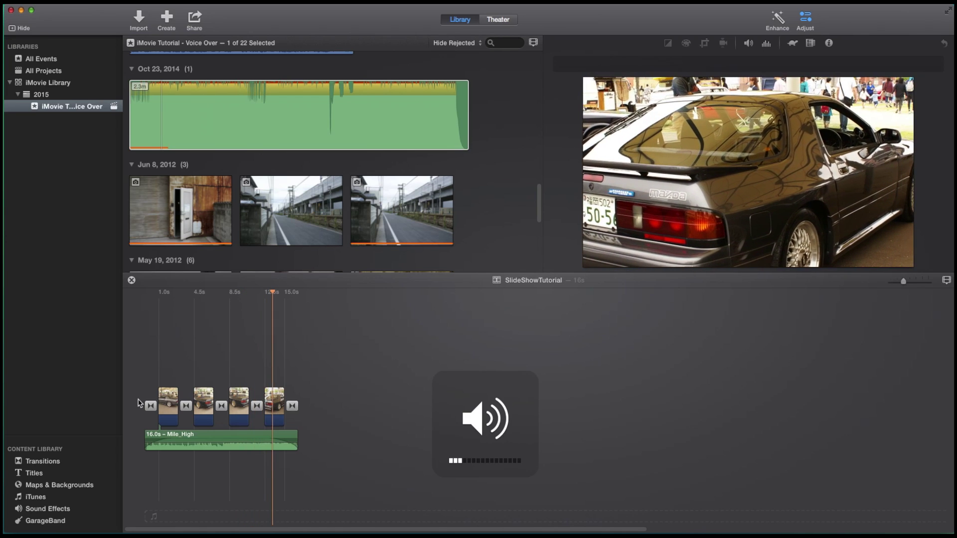
key(XF86AudioRaiseVolume)
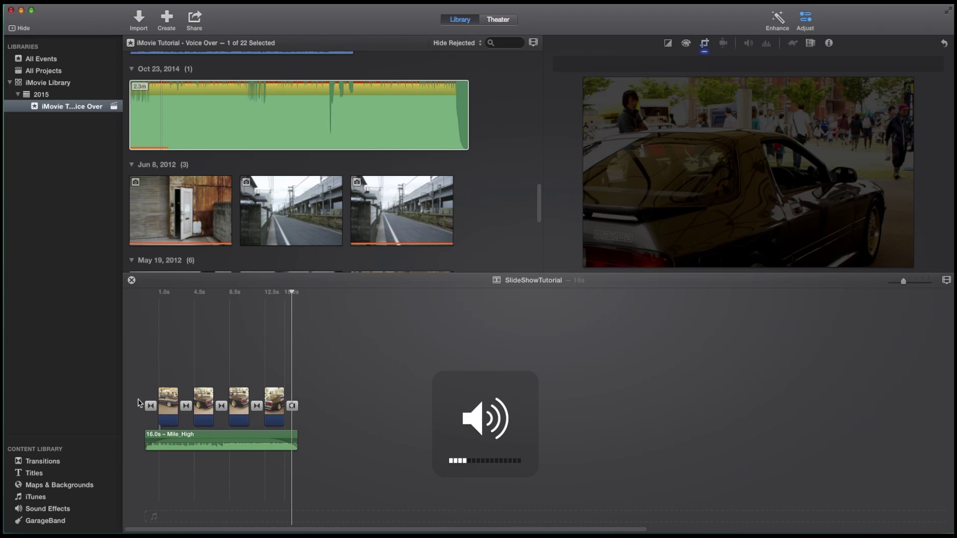
Add an Overlap title above the first photo with the name "Mazda" and the description "RX-7"
click(34, 473)
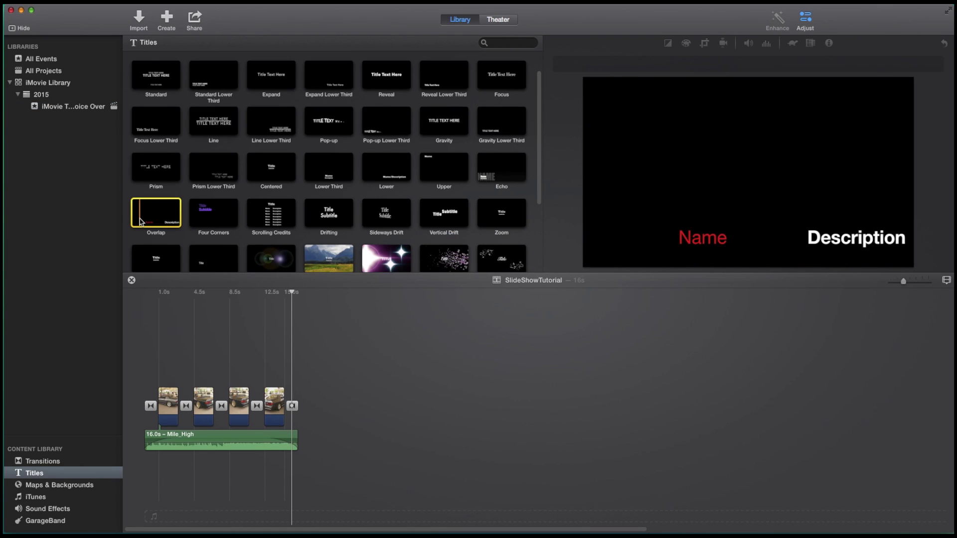
drag(151, 218, 171, 356)
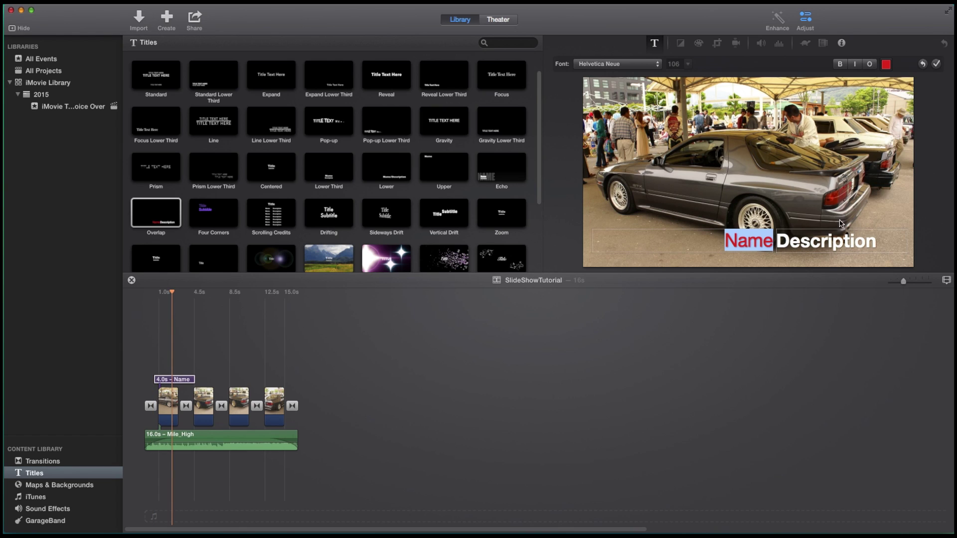
text(Mazda)
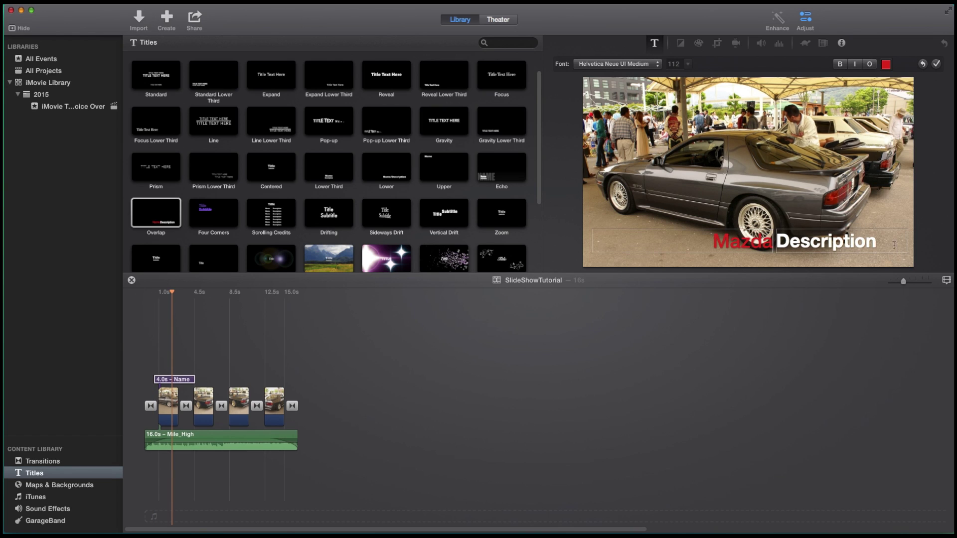
double_click(881, 244)
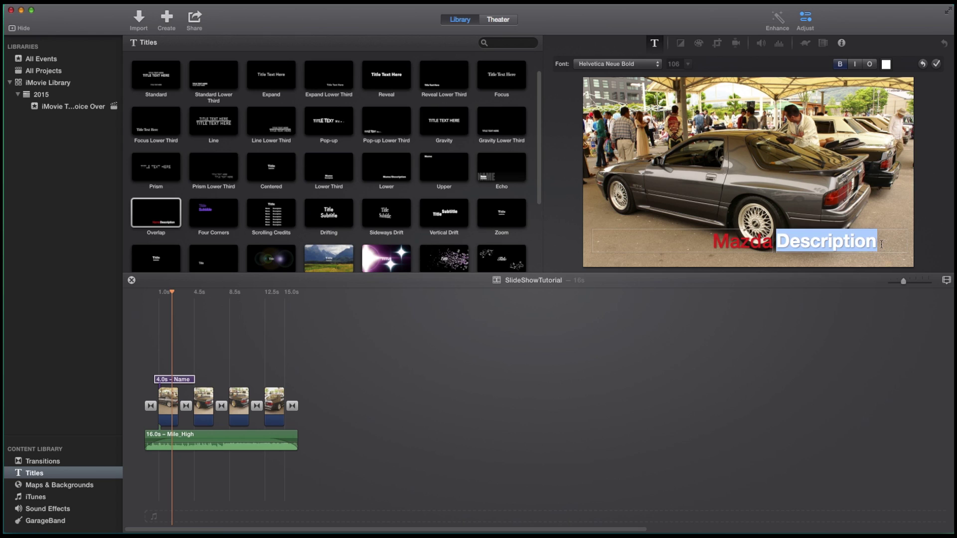
text(T)
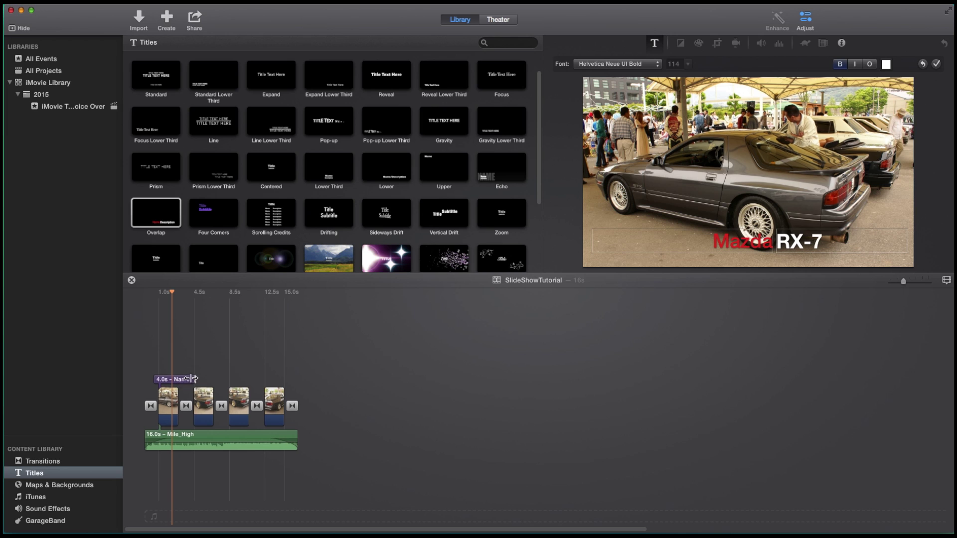
Trim the Overlap title to 2.4 seconds to match the first photo's span and play the slideshow from the start
drag(196, 379, 157, 380)
click(135, 373)
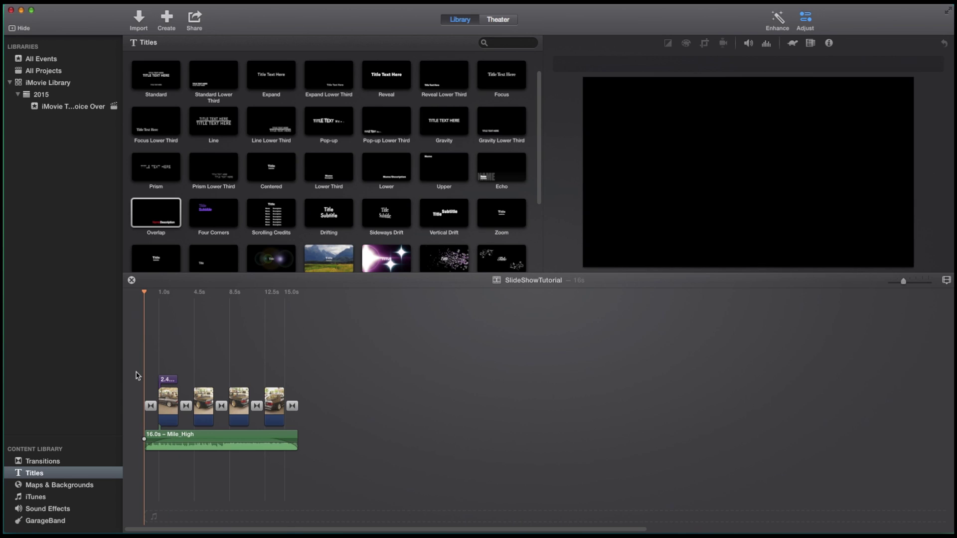
key(space)
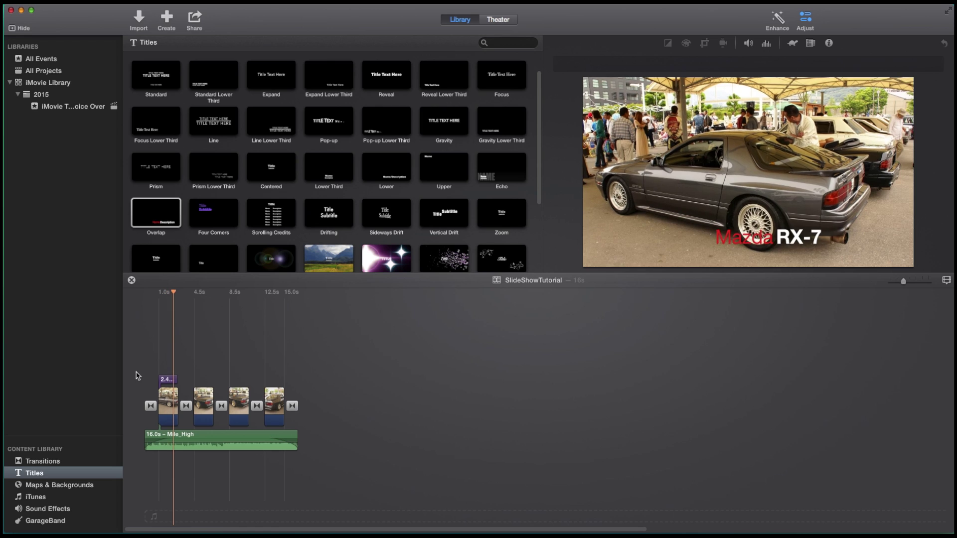
key(space)
Add a Pop-up title above the second photo and lengthen that photo in the timeline
click(208, 133)
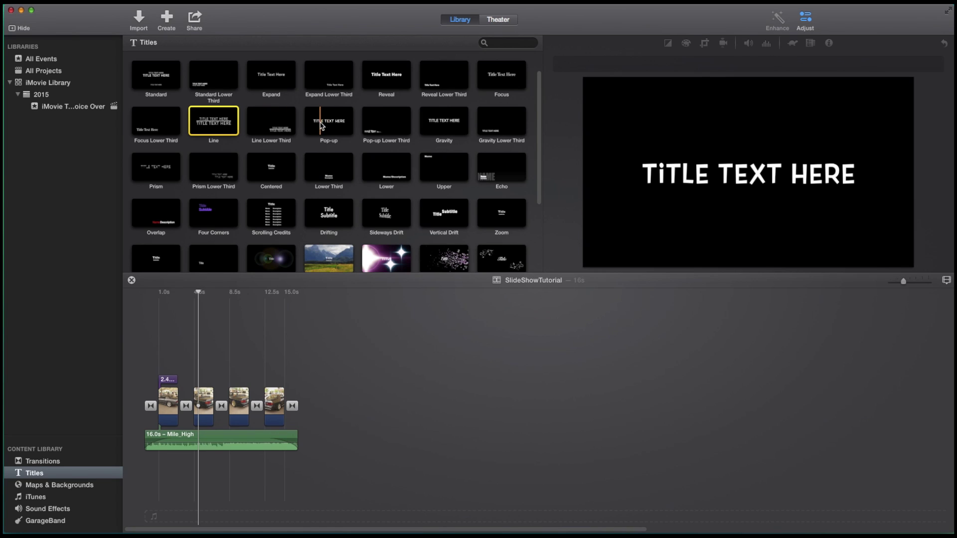
drag(319, 125, 217, 380)
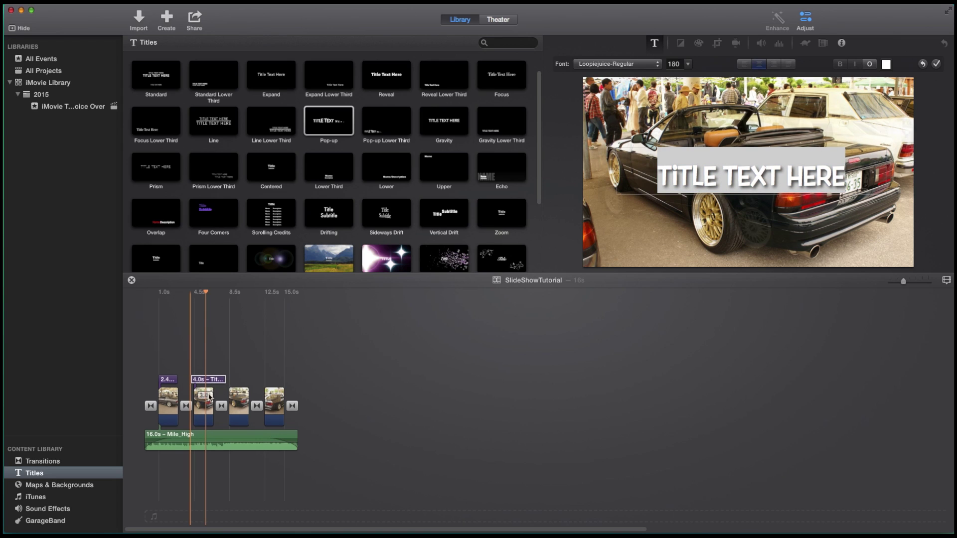
click(202, 400)
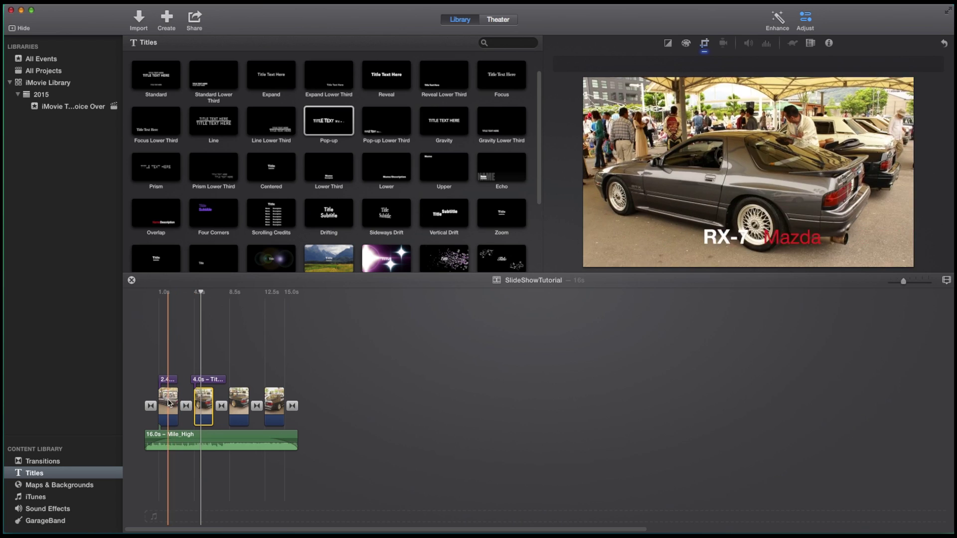
drag(215, 409, 235, 414)
Fit the Pop-up title to the lengthened second photo at 8.3 seconds and play that part
drag(216, 379, 232, 380)
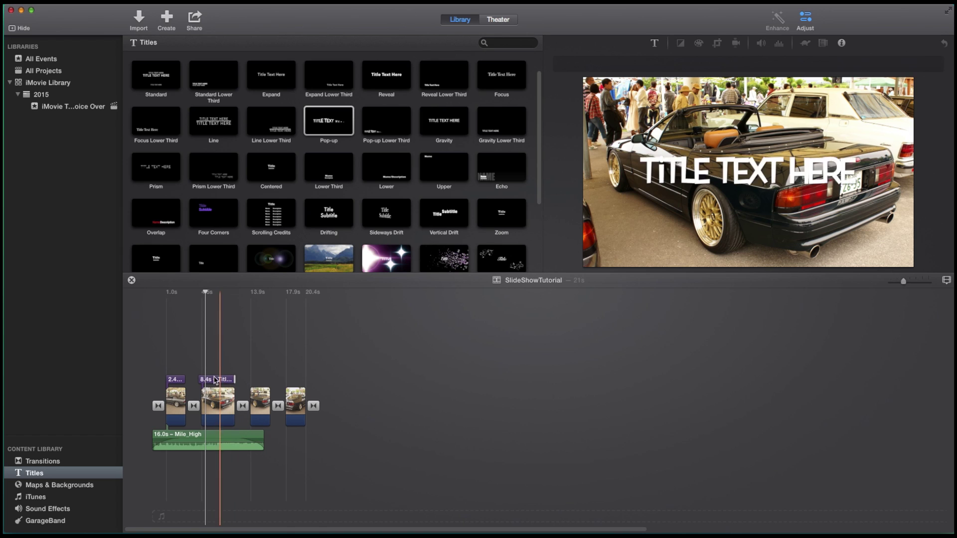
drag(199, 377, 203, 366)
key(space)
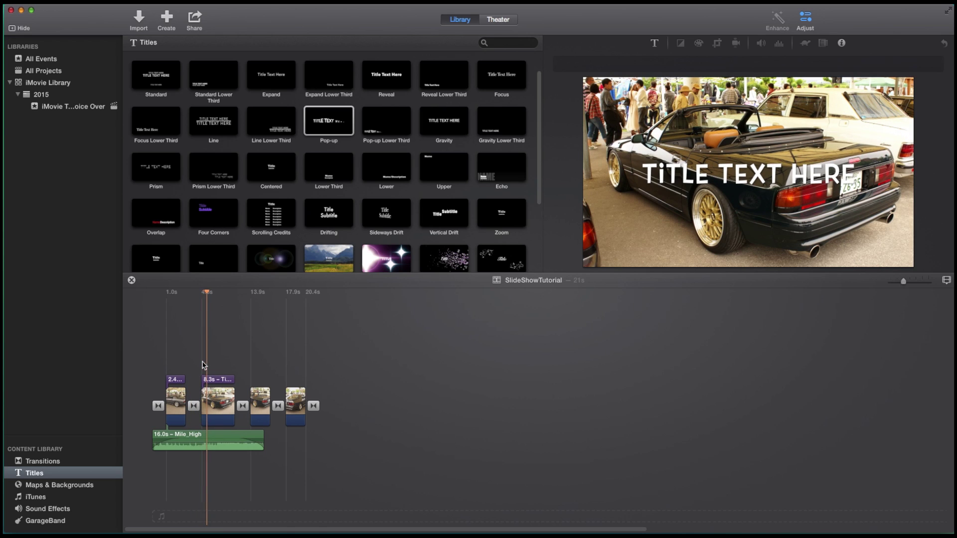
Replace the Pop-up title's placeholder text with "I LOVE CARS!!"
double_click(213, 380)
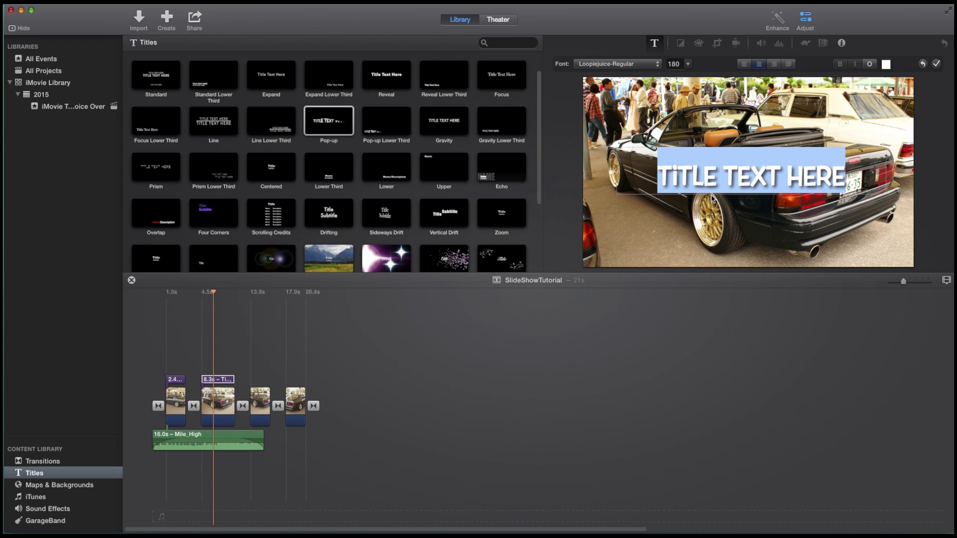
key(BackSpace)
text(I LOVE CARS!!)
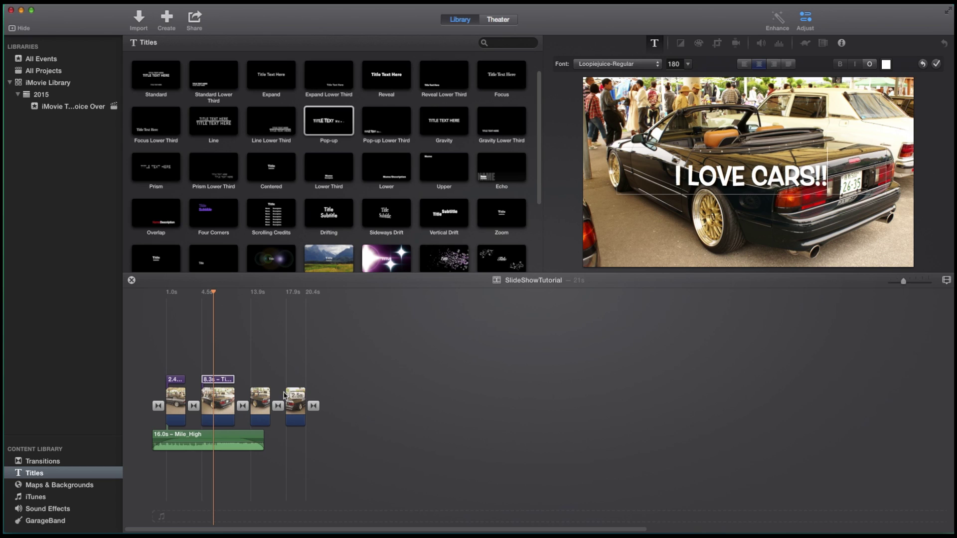
Color the "I LOVE CARS!!" title with the Spring green crayon, apply the change and play the title
click(886, 64)
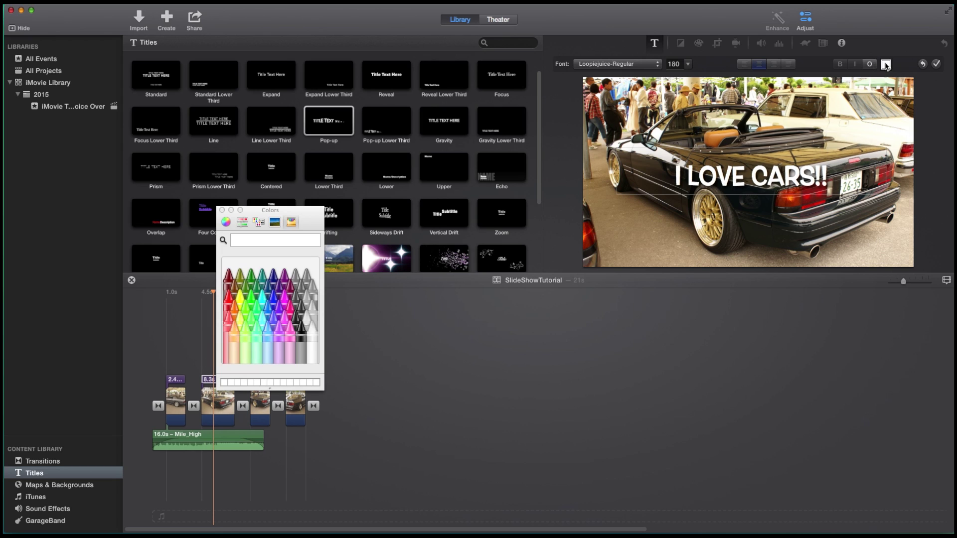
click(264, 301)
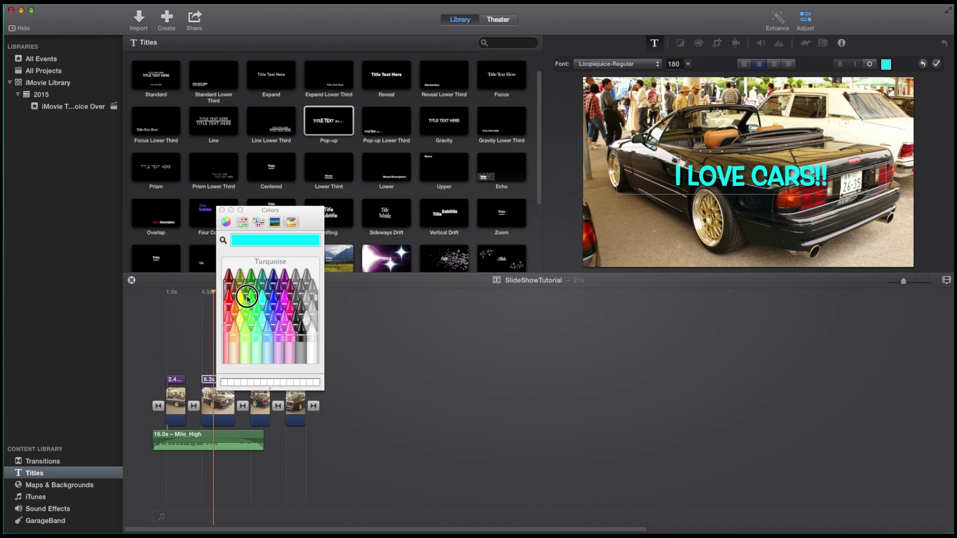
click(252, 298)
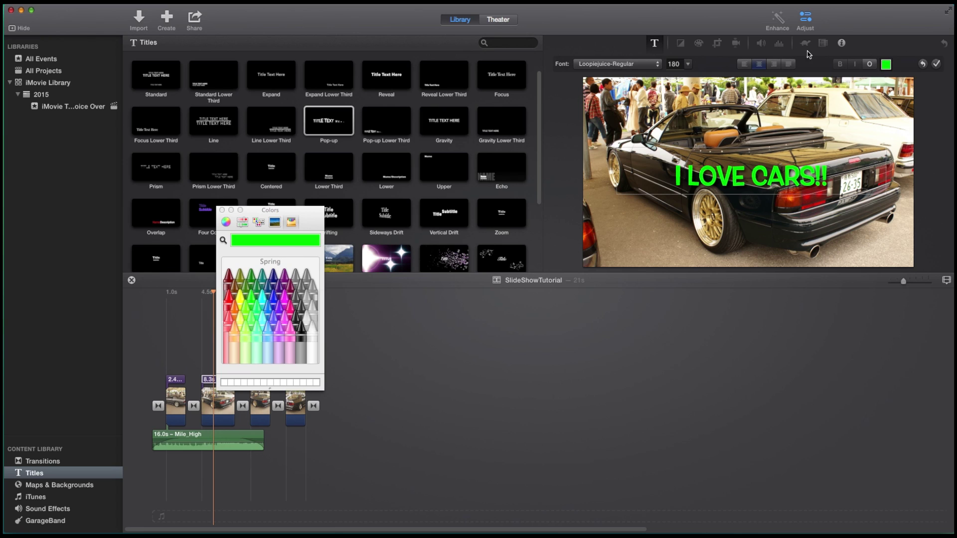
click(938, 65)
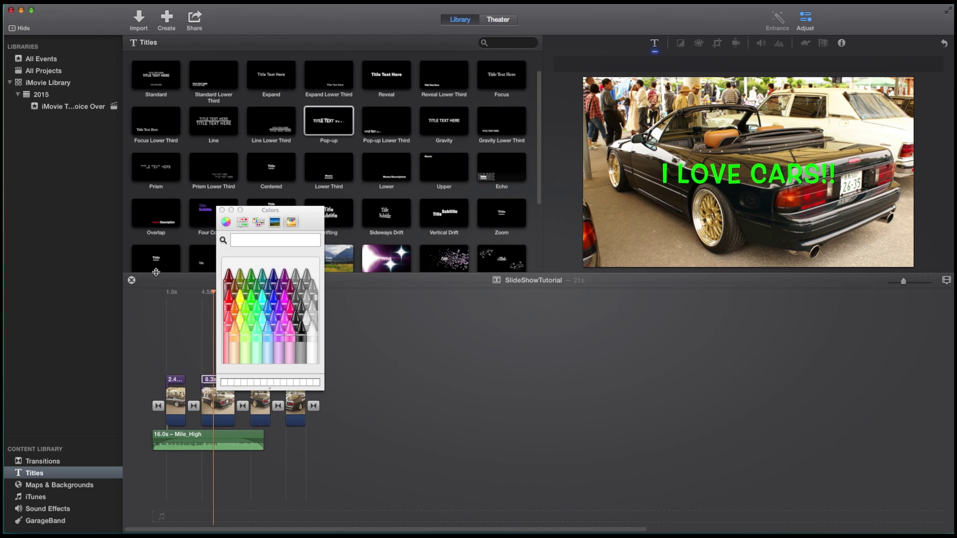
click(223, 210)
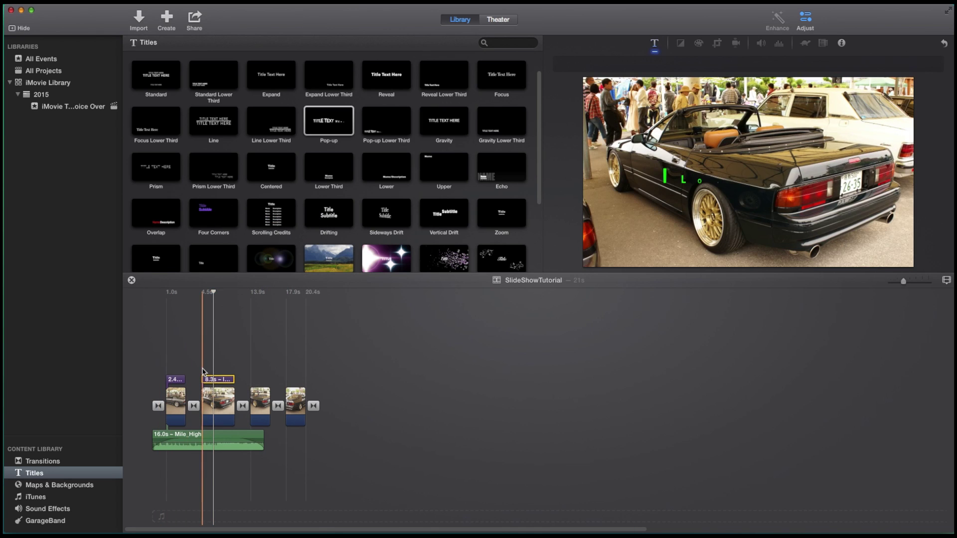
key(space)
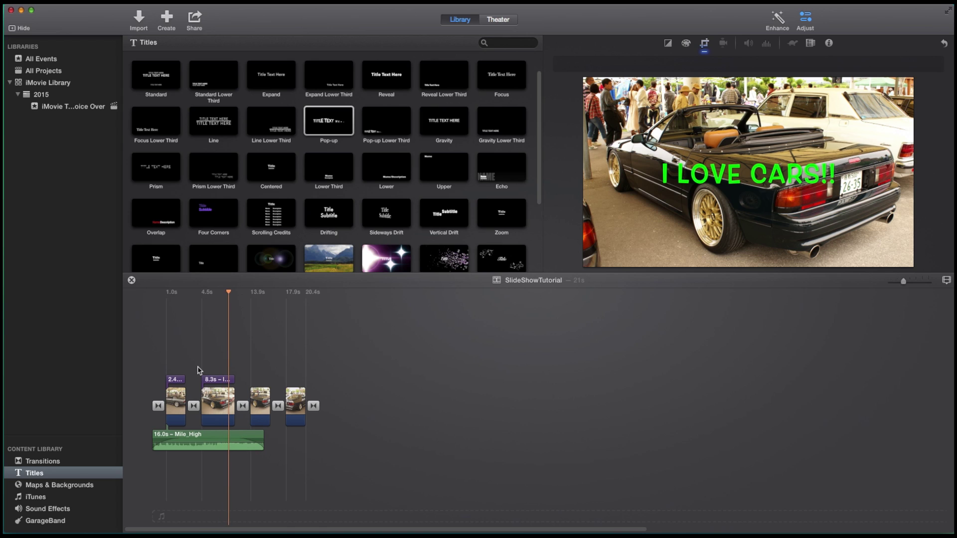
Shorten the "I LOVE CARS!!" title to cover only the first part of the second photo and play it
click(211, 383)
drag(232, 383, 214, 383)
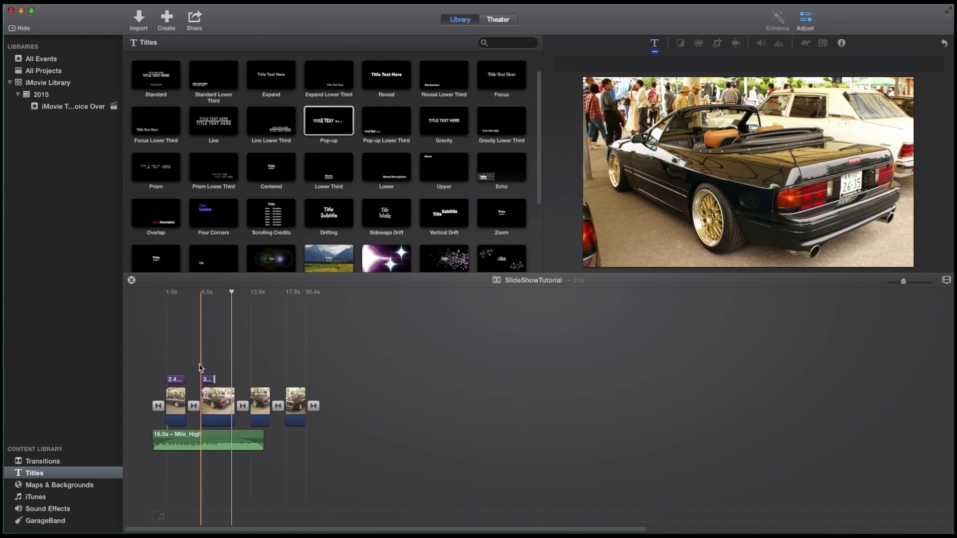
key(space)
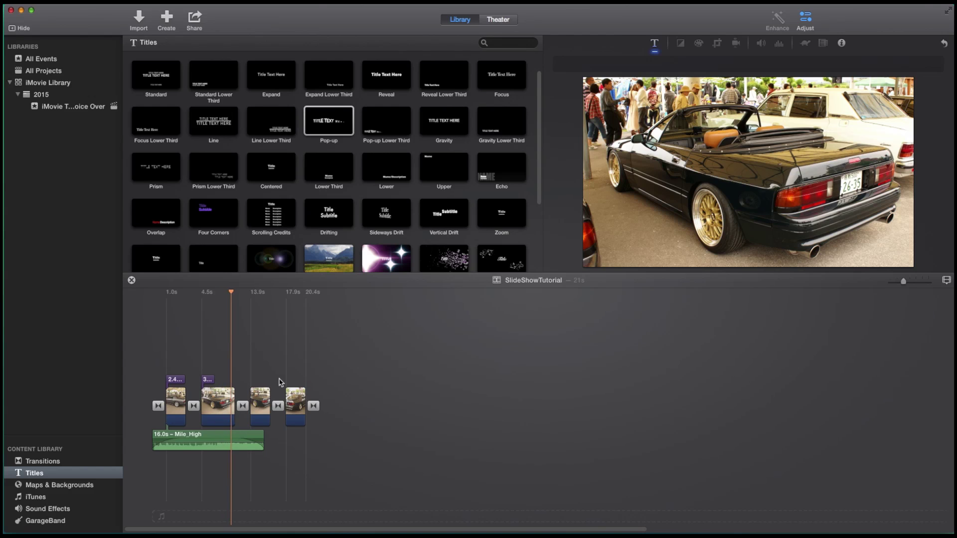
key(space)
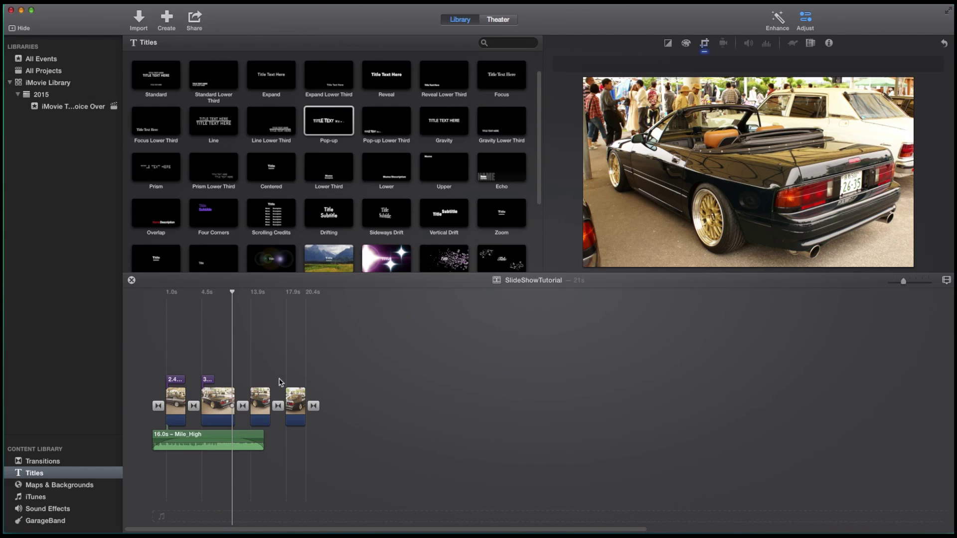
Find the street photo DSC06928 in the event's media and overlay it above the third photo
click(72, 108)
drag(539, 210, 543, 133)
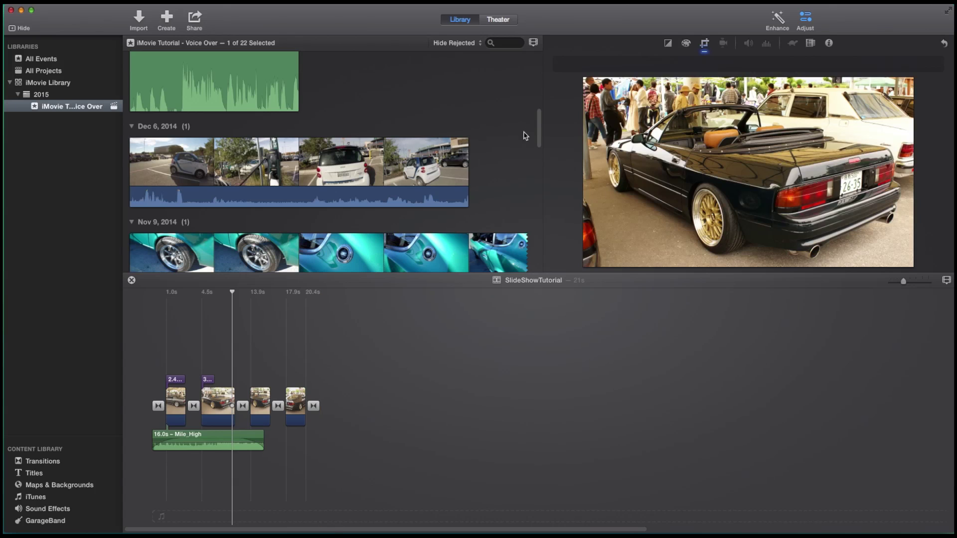
drag(538, 141, 555, 230)
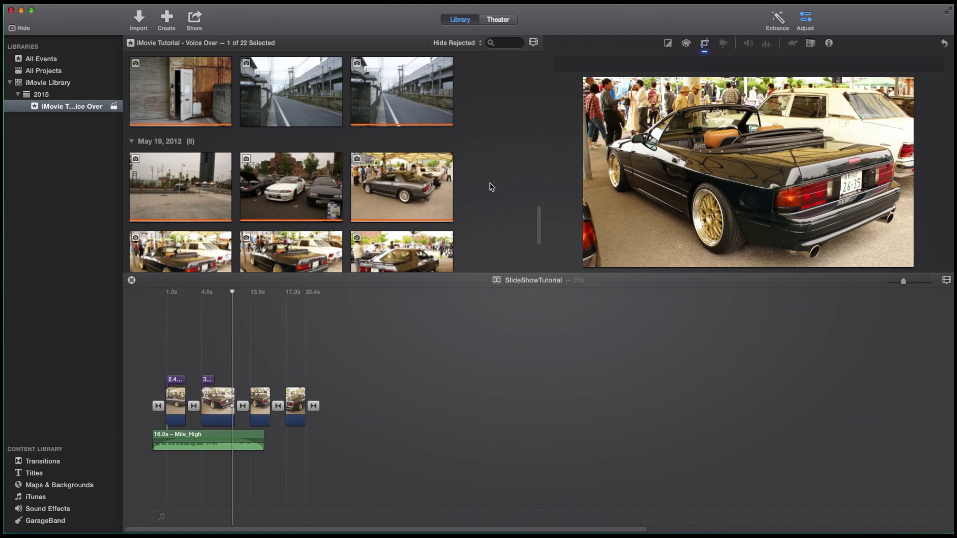
click(270, 94)
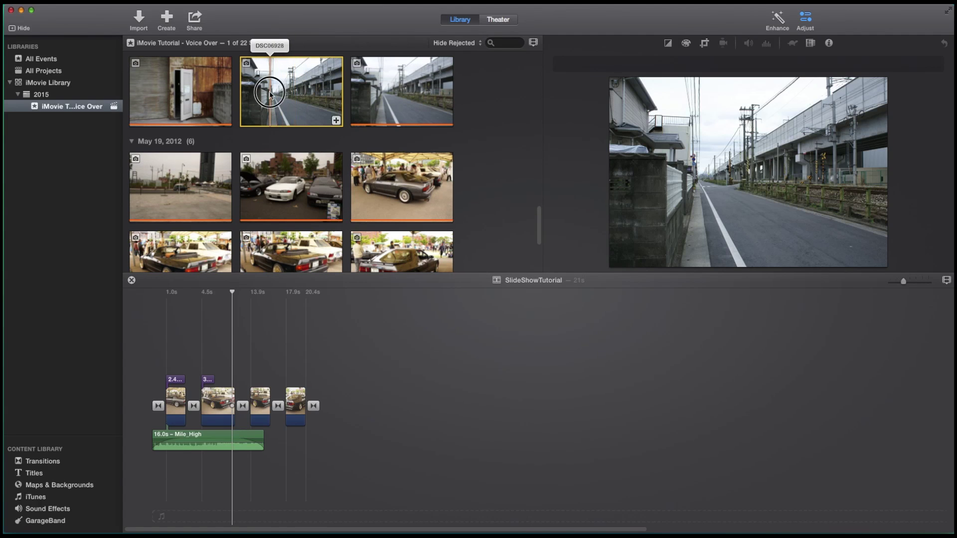
drag(303, 250, 261, 369)
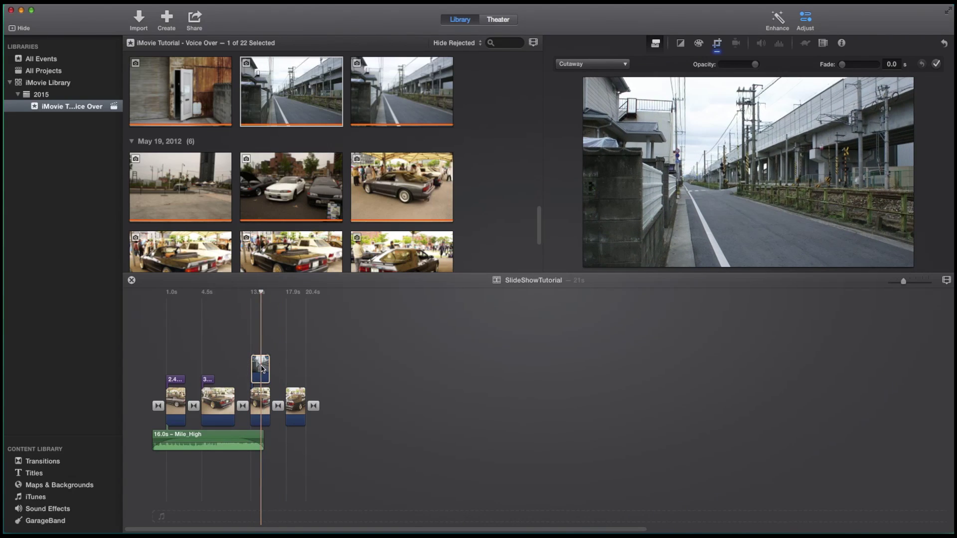
Set the street photo overlay to Picture in Picture and play it from the transition before the third photo
click(623, 66)
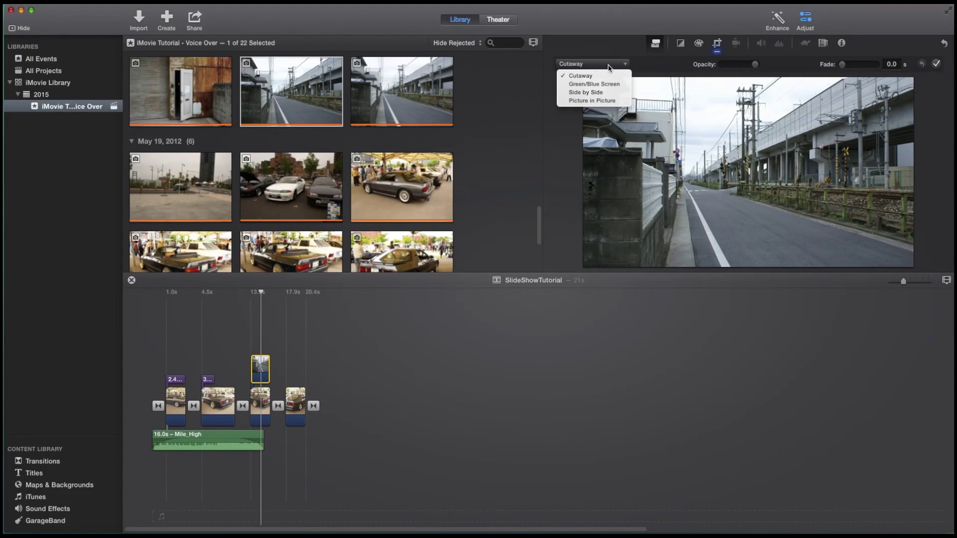
click(586, 103)
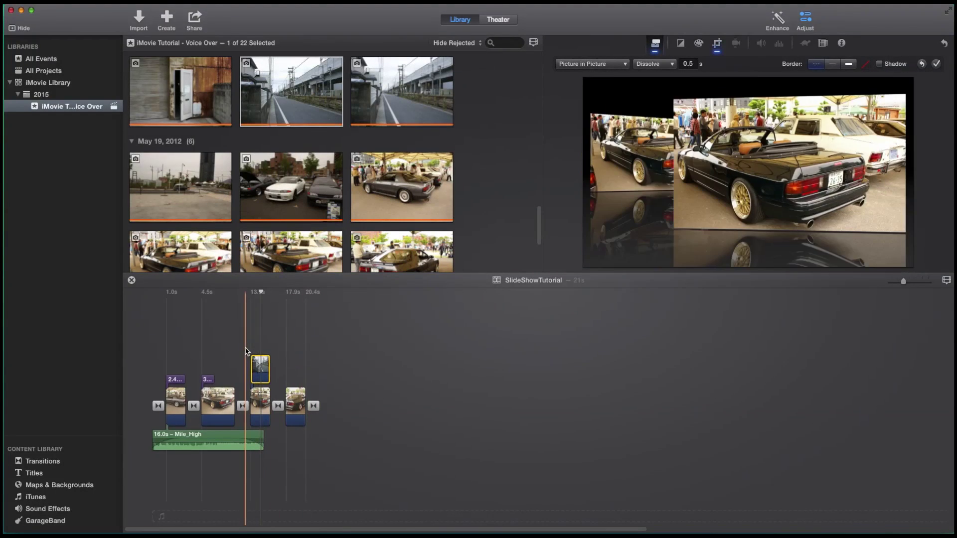
click(252, 343)
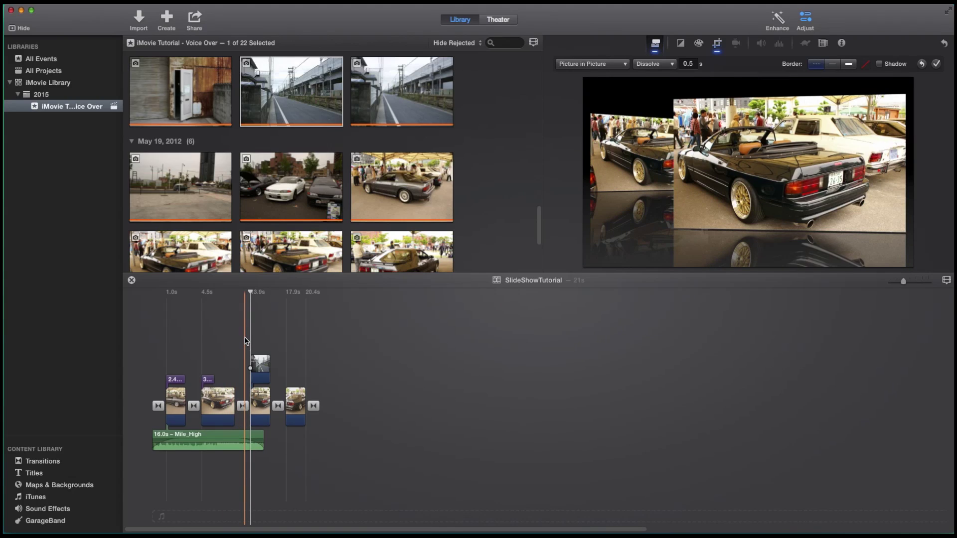
click(246, 341)
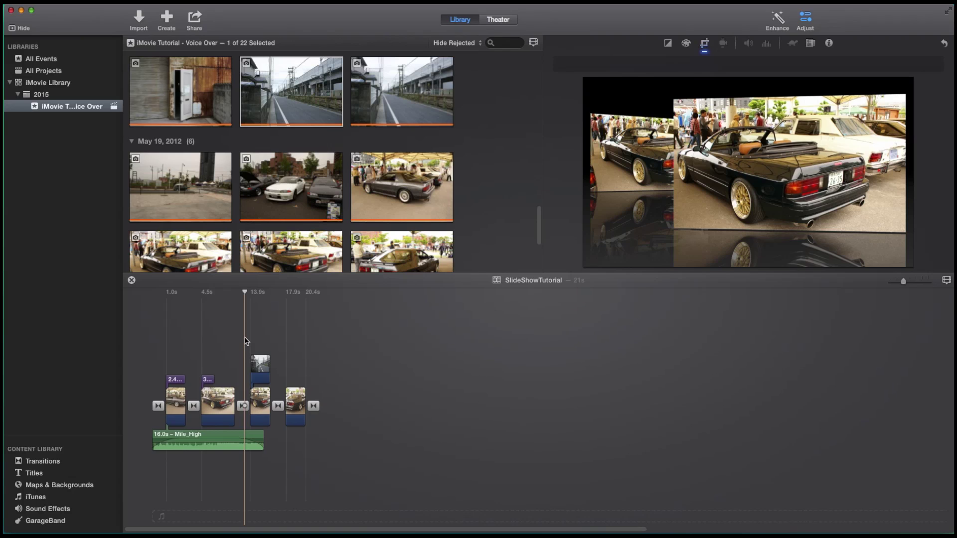
key(space)
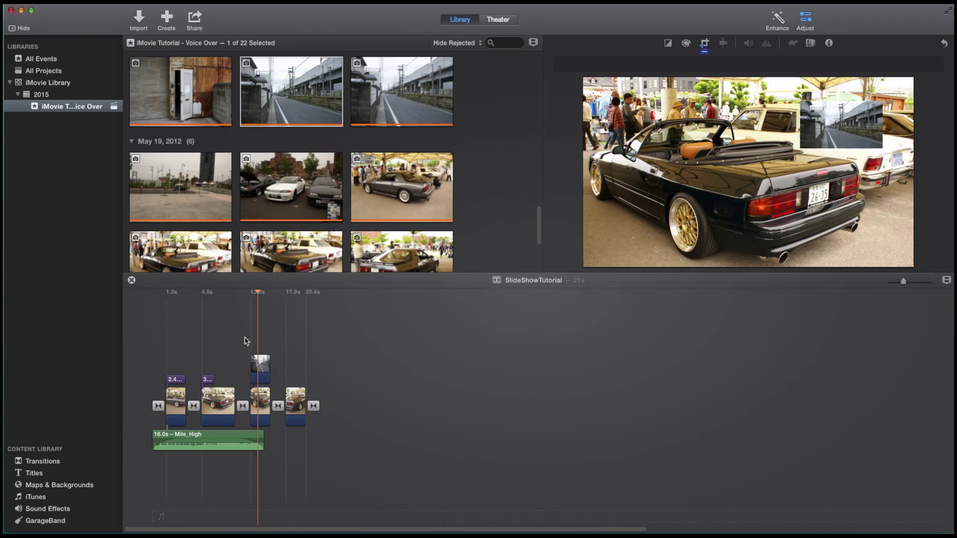
Move the street photo inset closer to the frame's upper-right corner and give it the thickest border
click(258, 364)
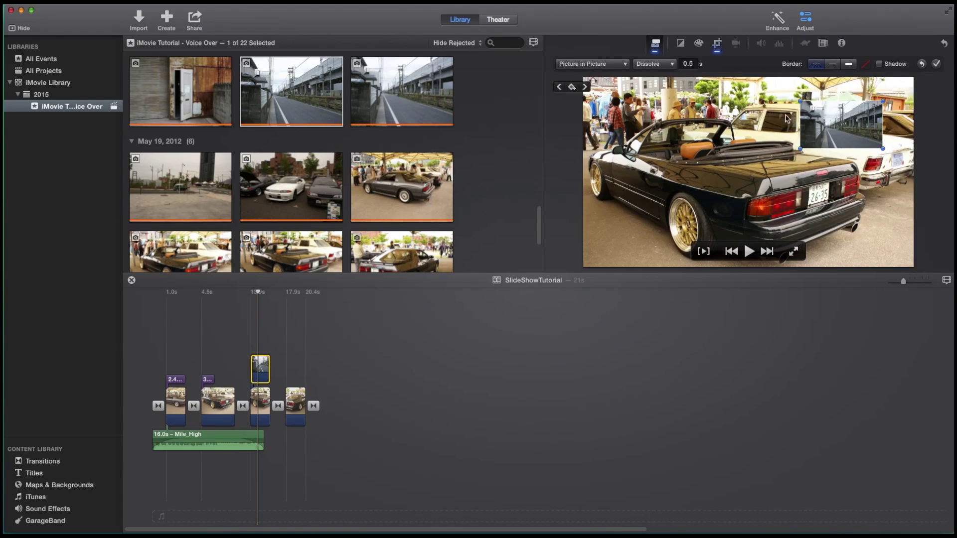
drag(835, 119, 855, 106)
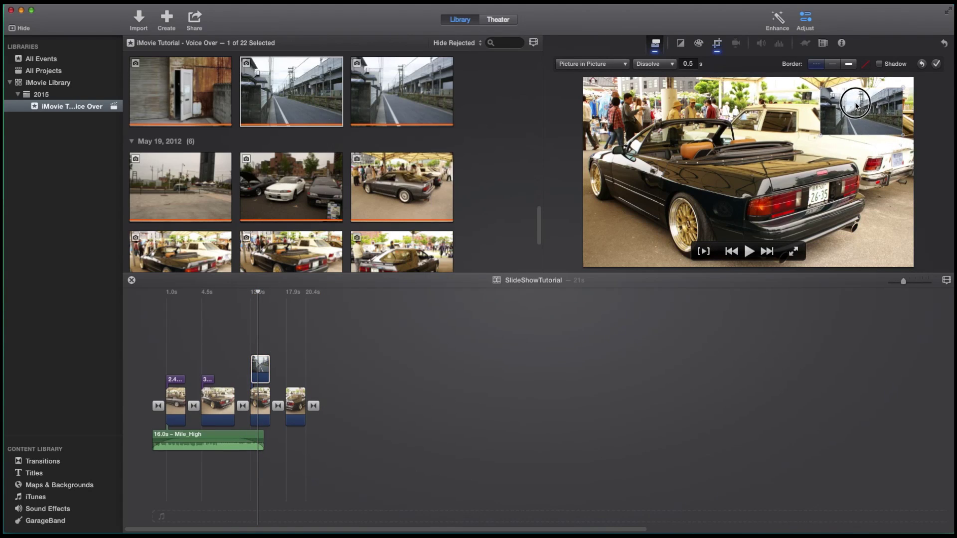
click(851, 67)
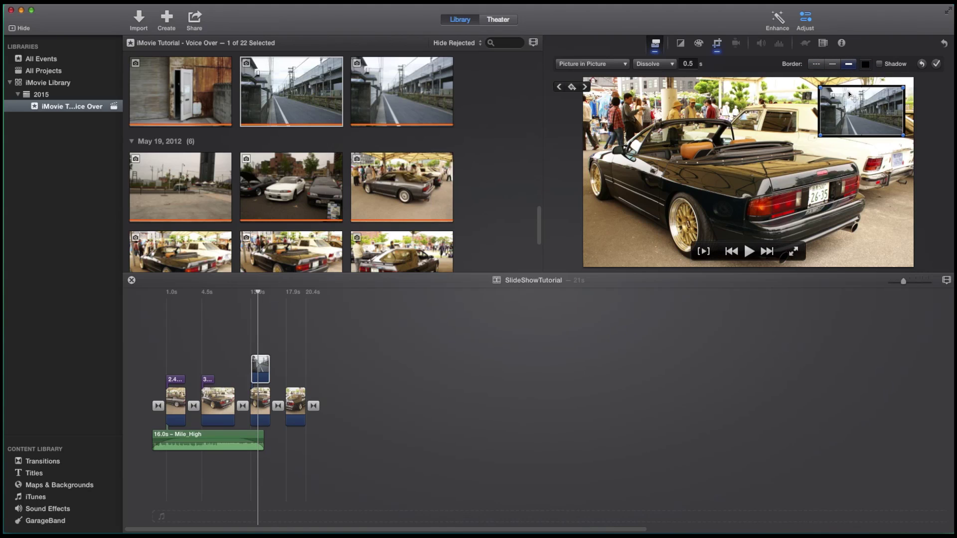
Set the street photo inset's transition style to Zoom and play the slideshow from just before the third photo
click(654, 63)
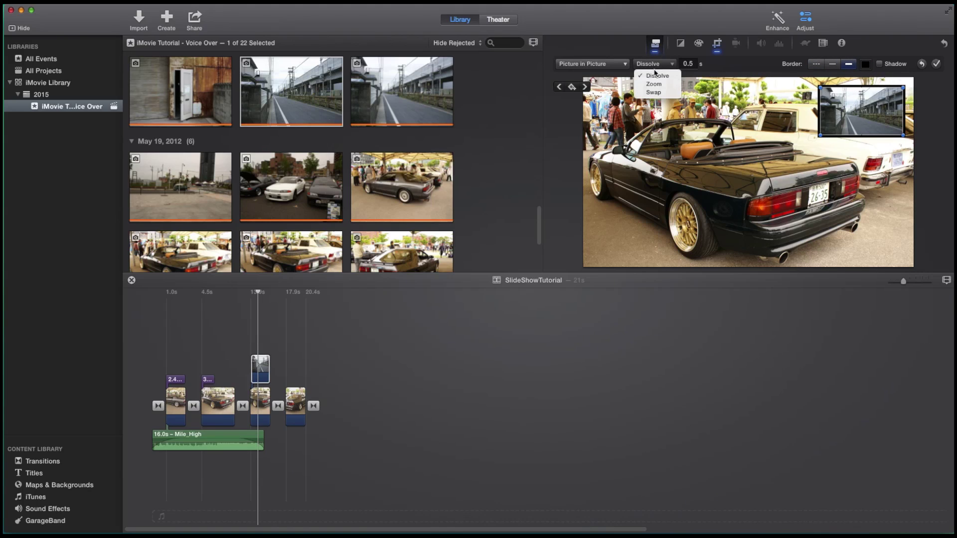
click(655, 87)
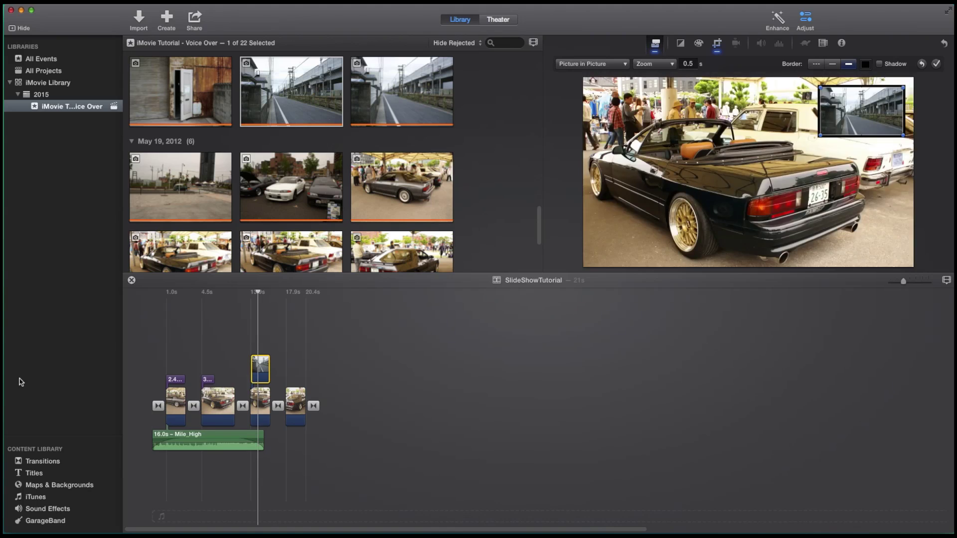
click(245, 354)
key(space)
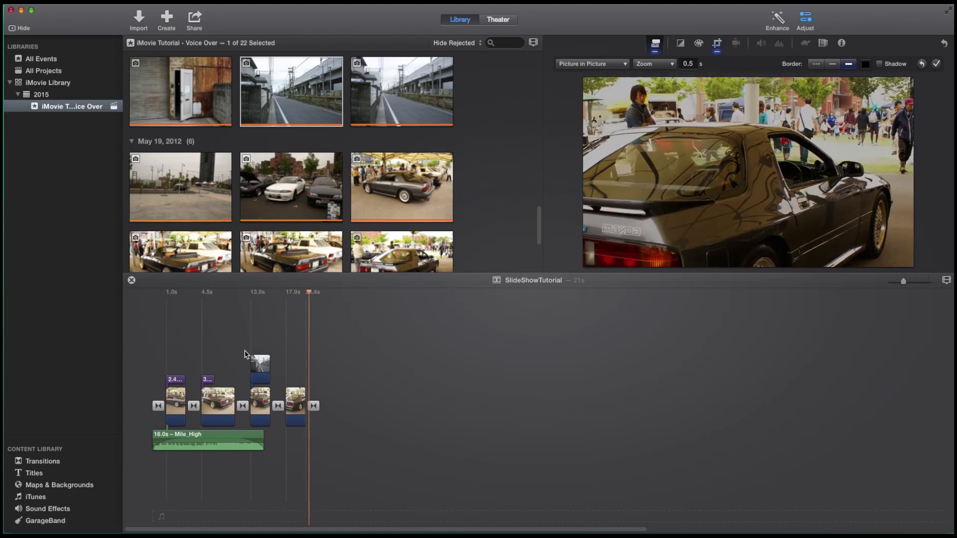
key(space)
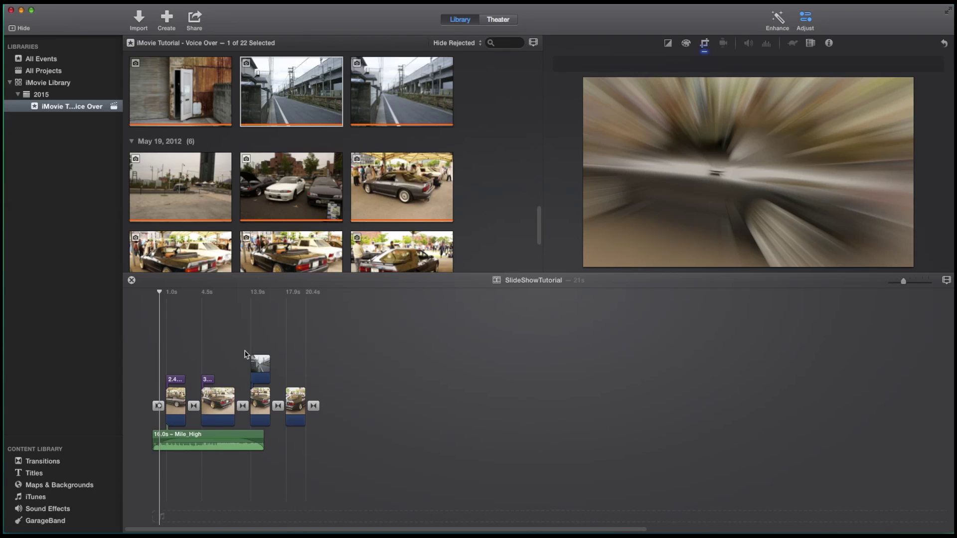
click(321, 383)
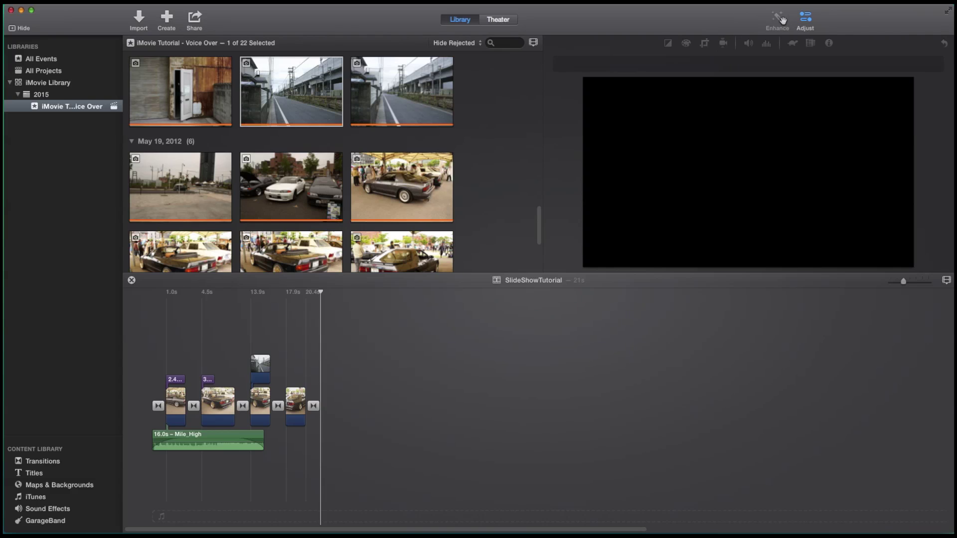
Export the slideshow to the Desktop as SlideShowTutorial.mp4 in HD 720P (1280 x 720) and check the export progress
mouse_move(663, 95)
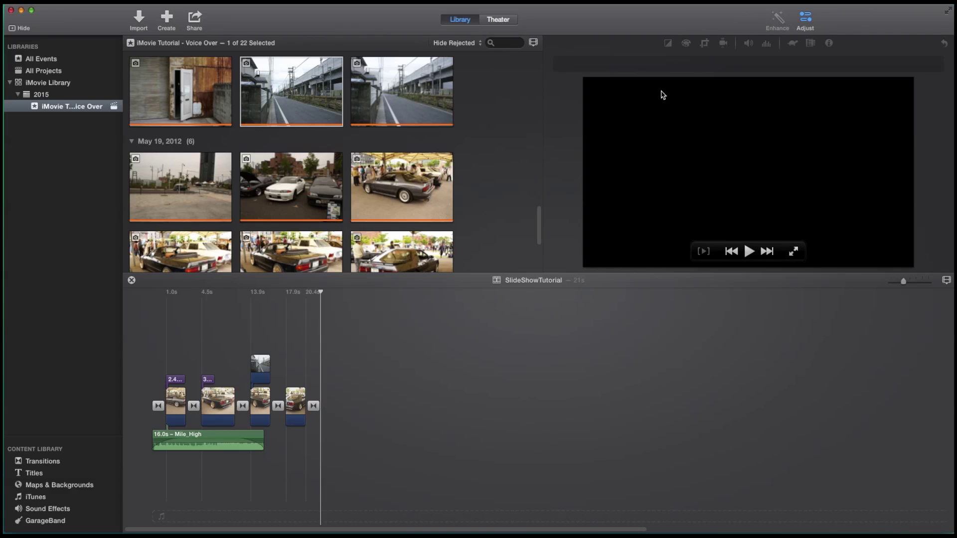
click(195, 19)
click(196, 130)
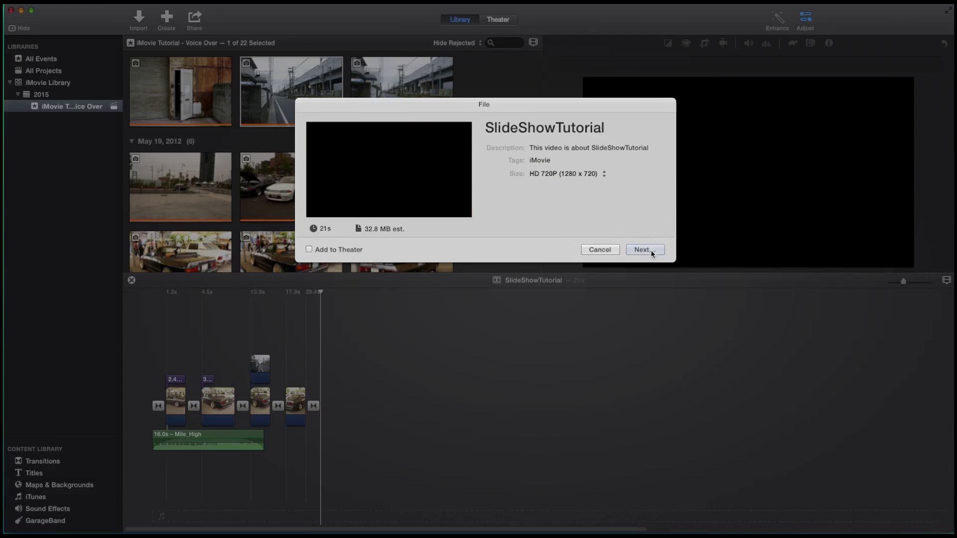
click(645, 249)
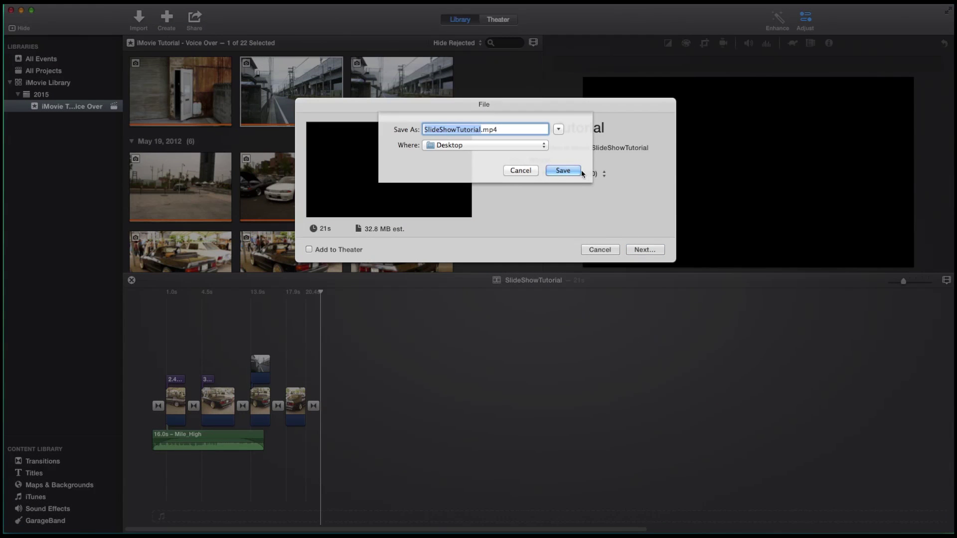
click(564, 170)
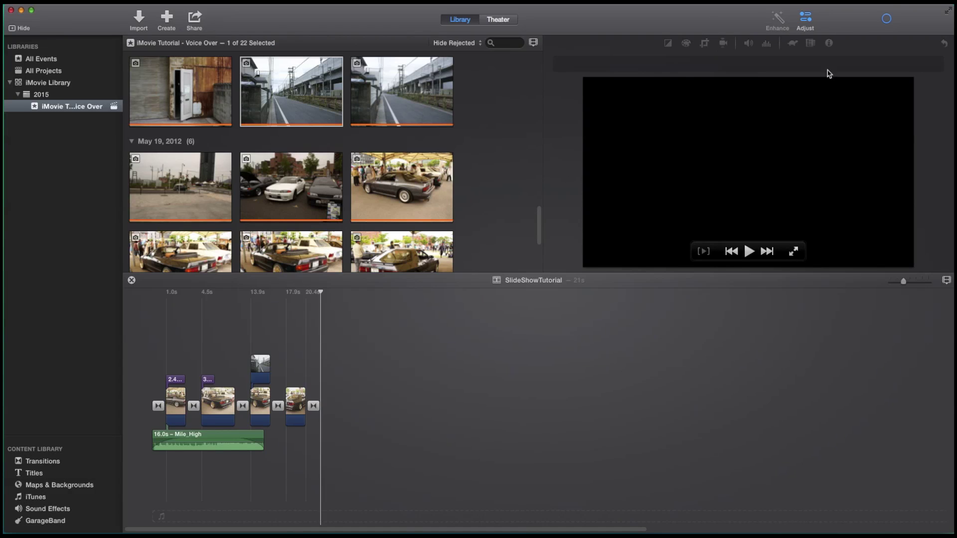
click(887, 20)
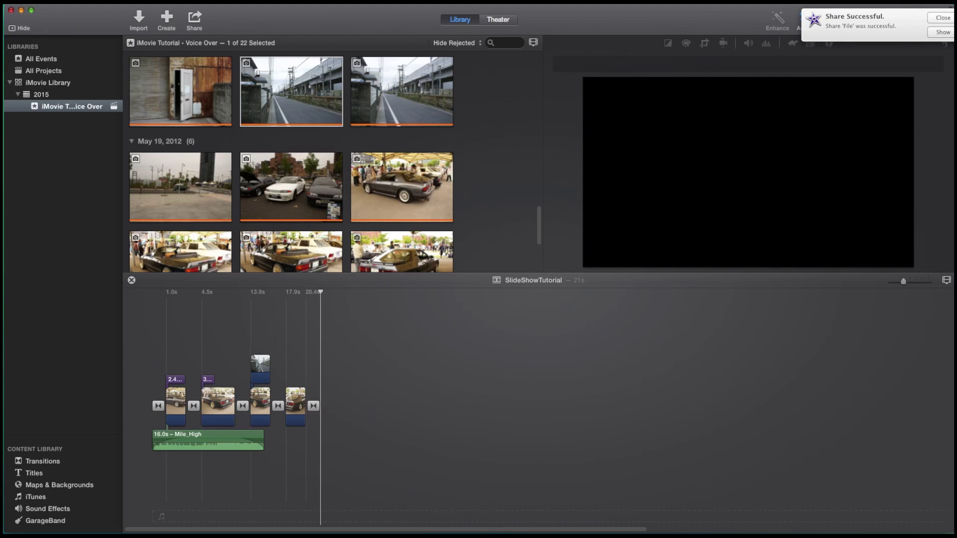
Play the exported SlideShowTutorial.mp4 from the desktop and return to the iMovie timeline at the second photo
click(21, 10)
double_click(939, 371)
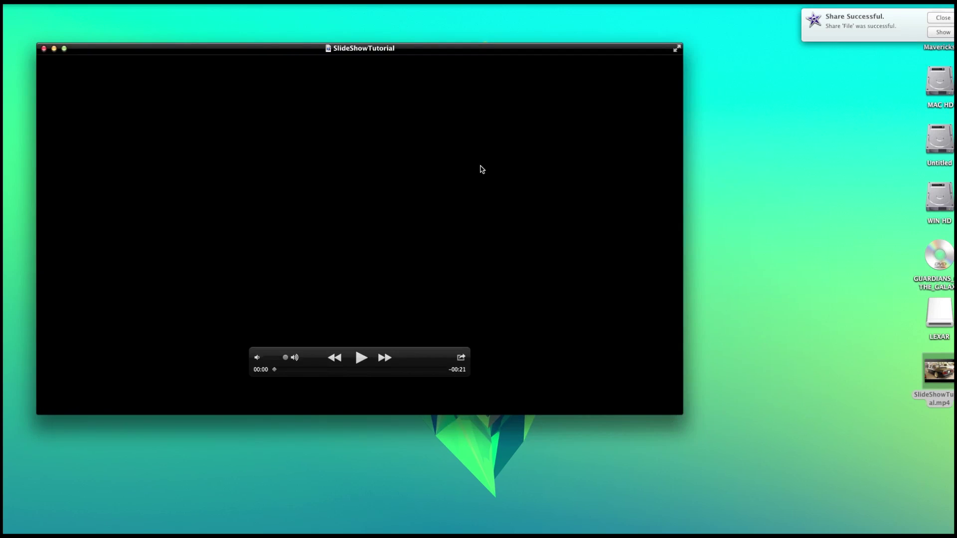
drag(423, 51, 468, 50)
click(406, 356)
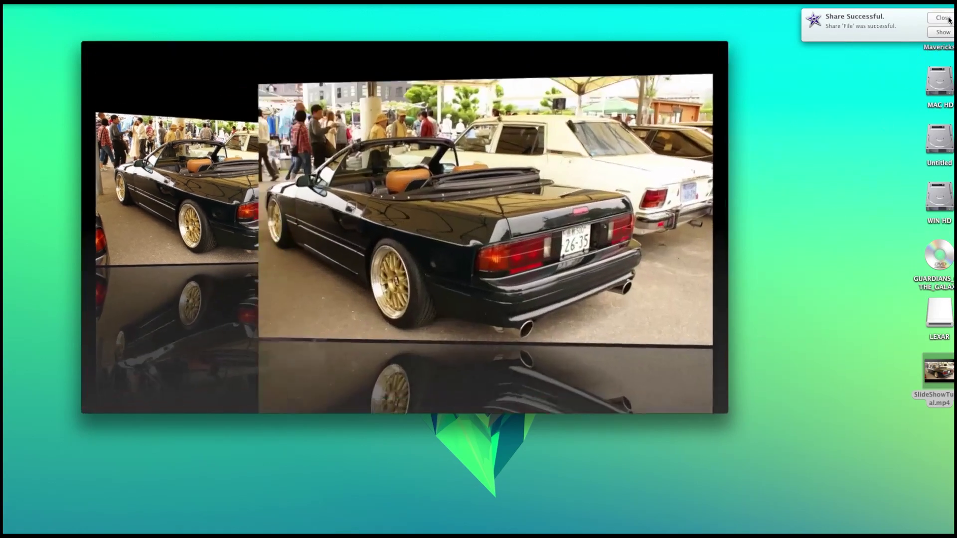
click(943, 17)
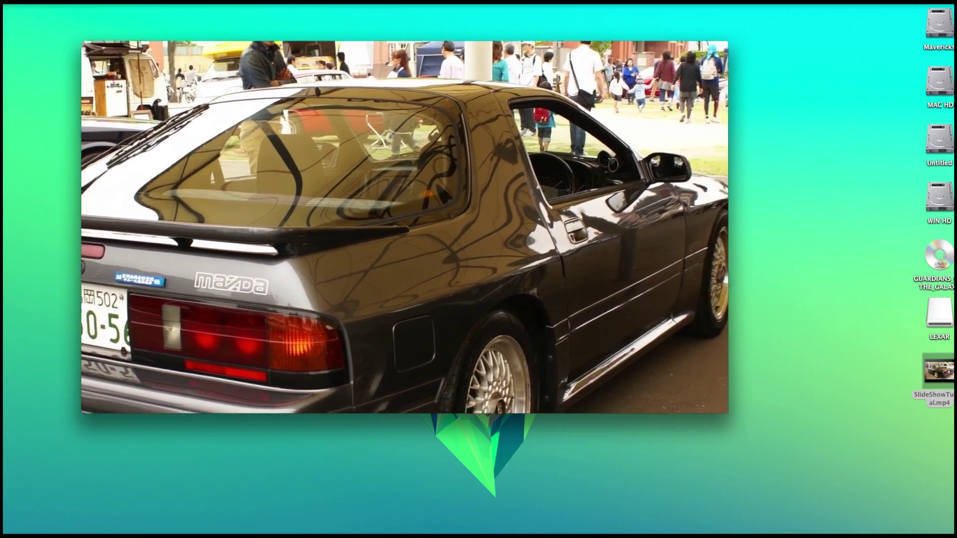
mouse_move(688, 527)
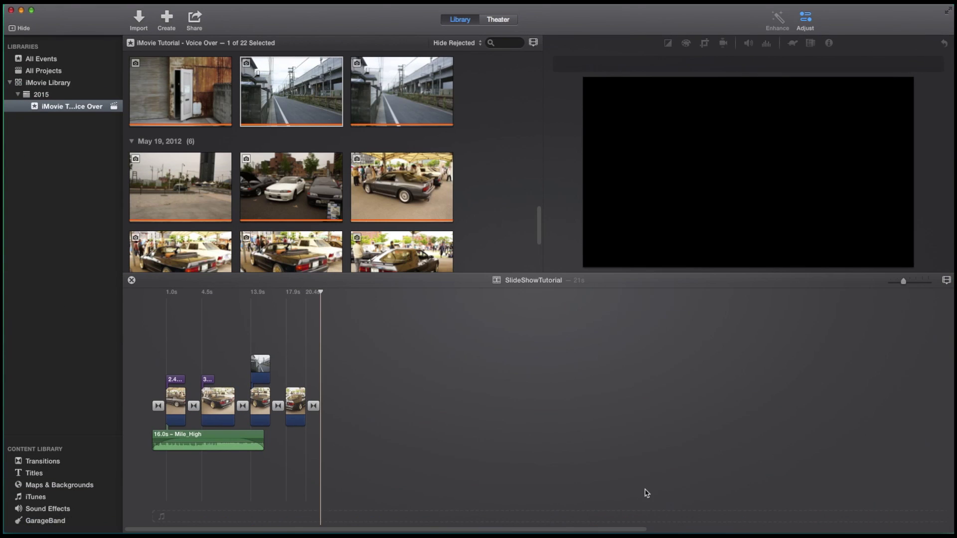
click(228, 381)
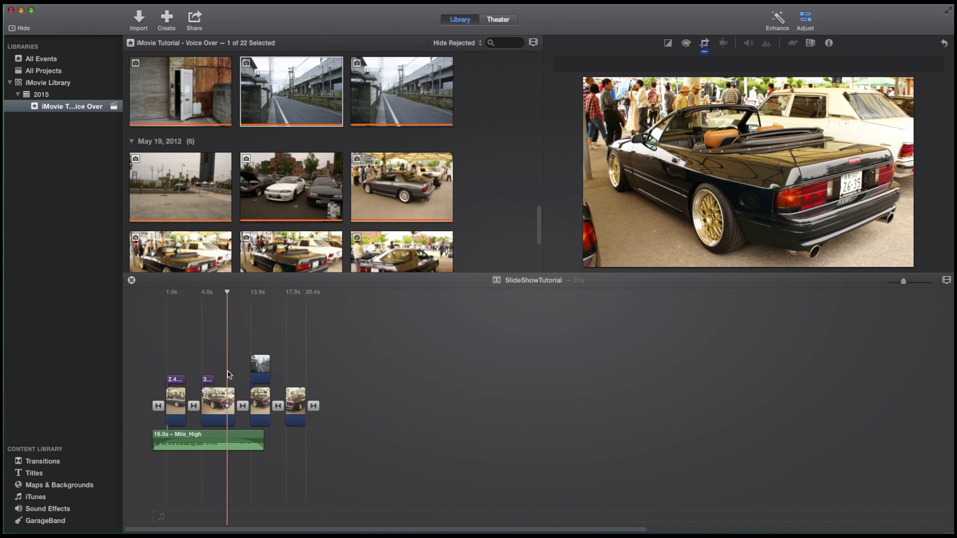